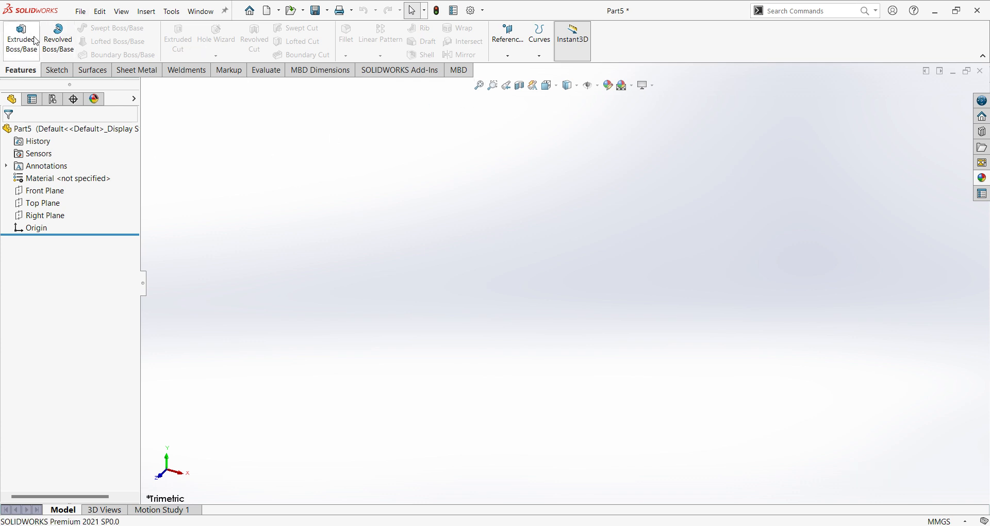
# Start a sketch on the Front Plane and draw a circle about 55 mm in diameter, offset up and away from the origin.
pyautogui.click(56, 70)
pyautogui.click(16, 34)
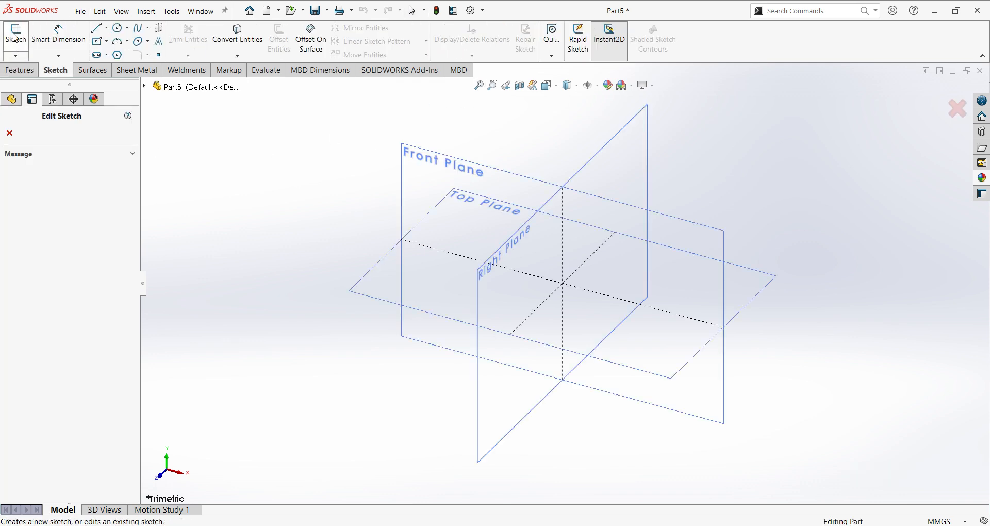
pyautogui.click(722, 239)
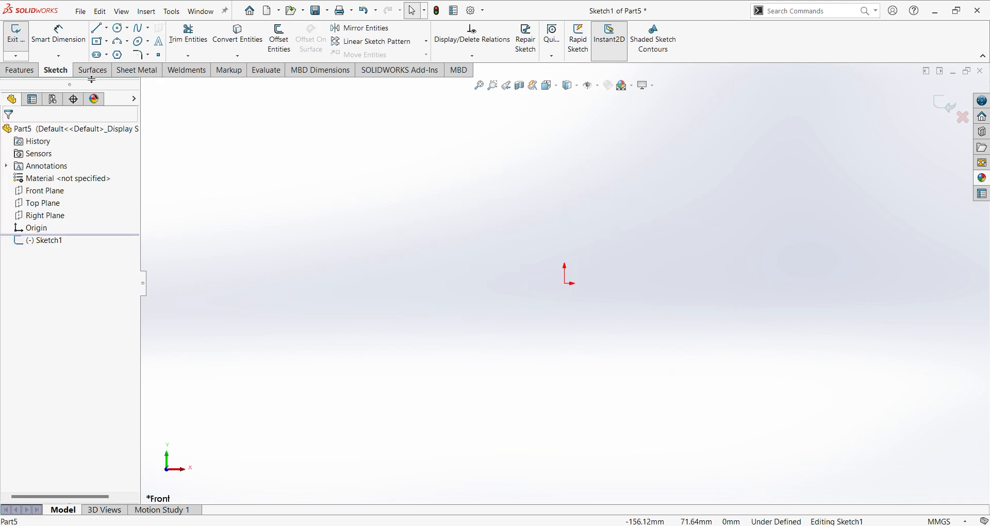
pyautogui.click(121, 30)
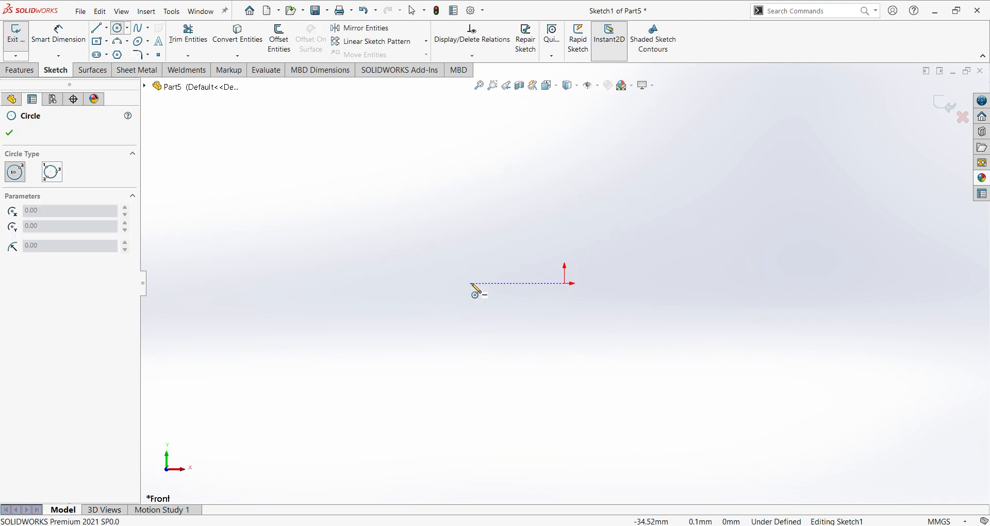
pyautogui.click(470, 211)
pyautogui.click(511, 281)
# Dimension the circle's diameter and set it to 50 mm.
pyautogui.rightClick(647, 195)
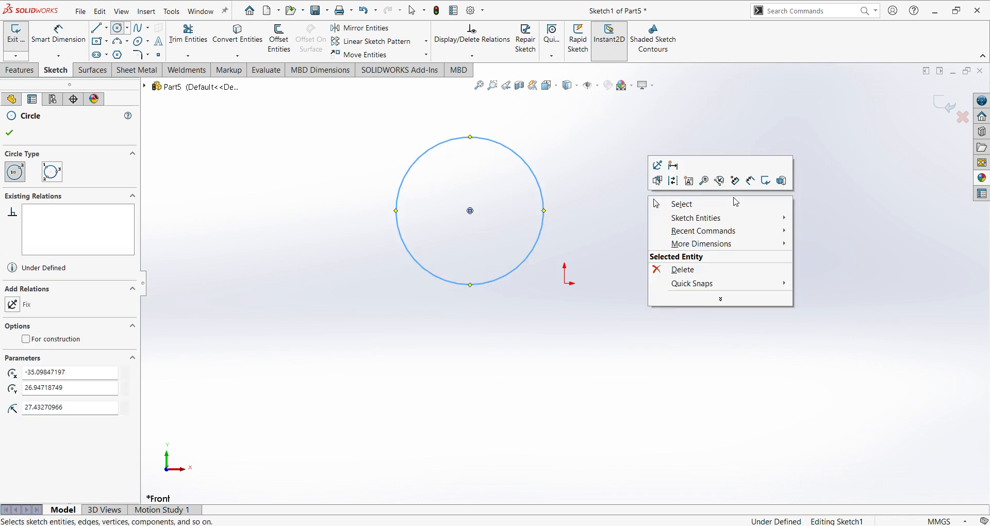
pyautogui.click(749, 180)
pyautogui.click(544, 212)
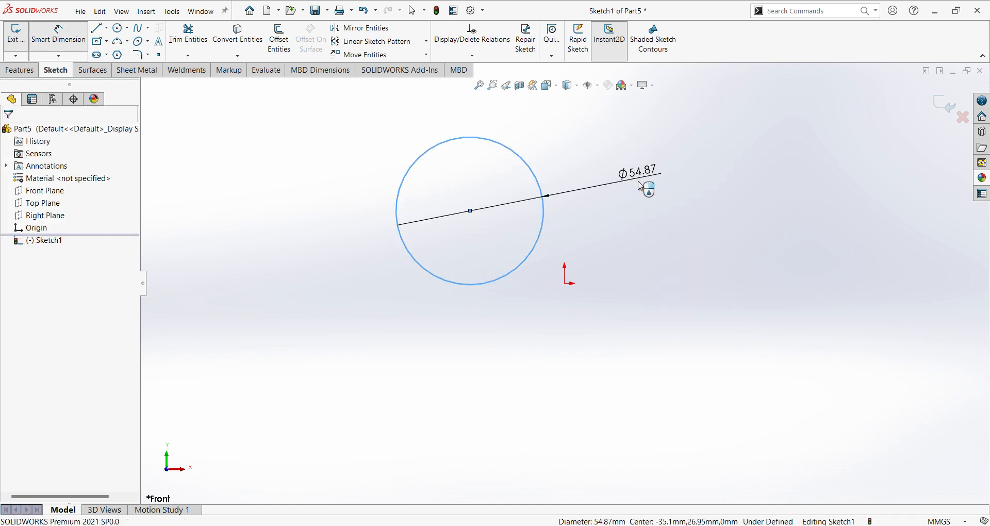
pyautogui.click(643, 190)
pyautogui.write('50')
pyautogui.press('Return')
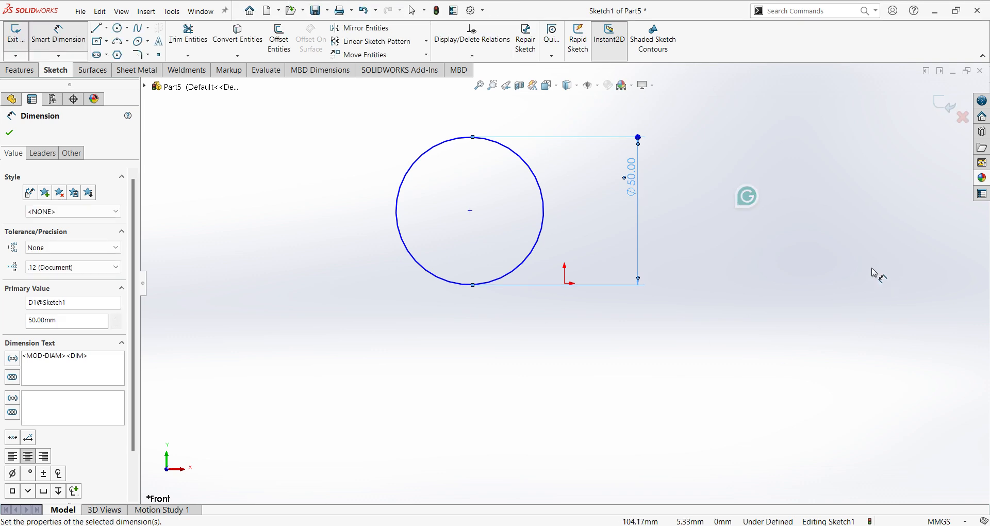
pyautogui.press('Escape')
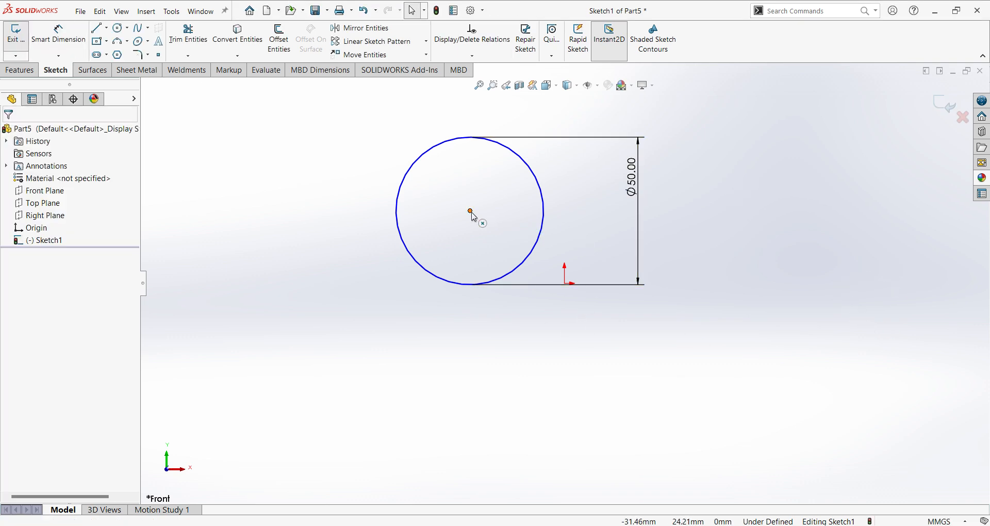
# Apply a Coincident relation between the circle's centre point and the origin.
pyautogui.click(470, 211)
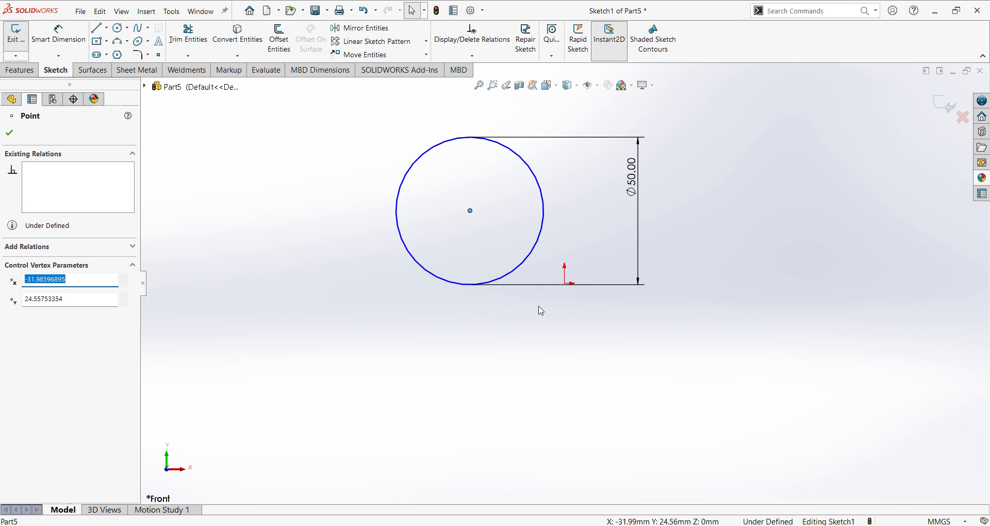
pyautogui.keyDown('ctrl'); pyautogui.click(565, 283); pyautogui.keyUp('ctrl')
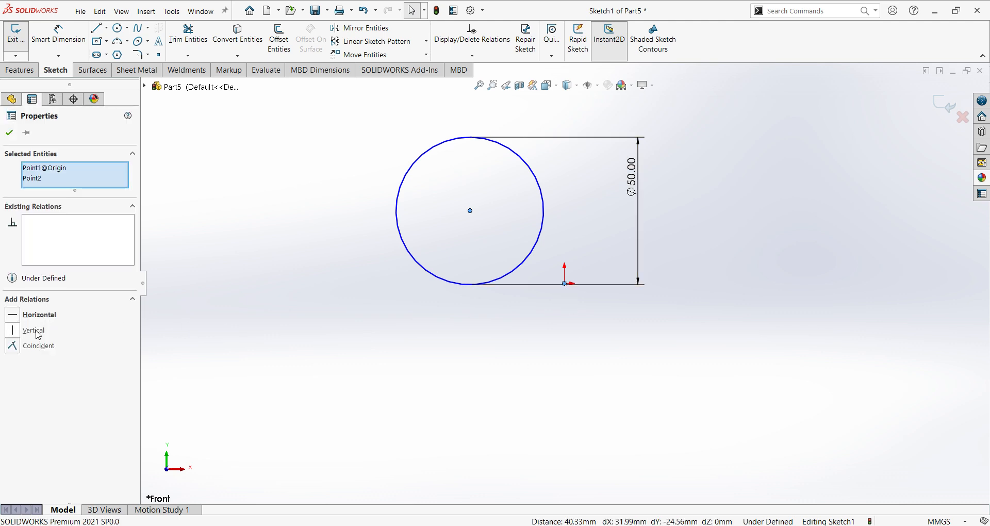
pyautogui.click(16, 349)
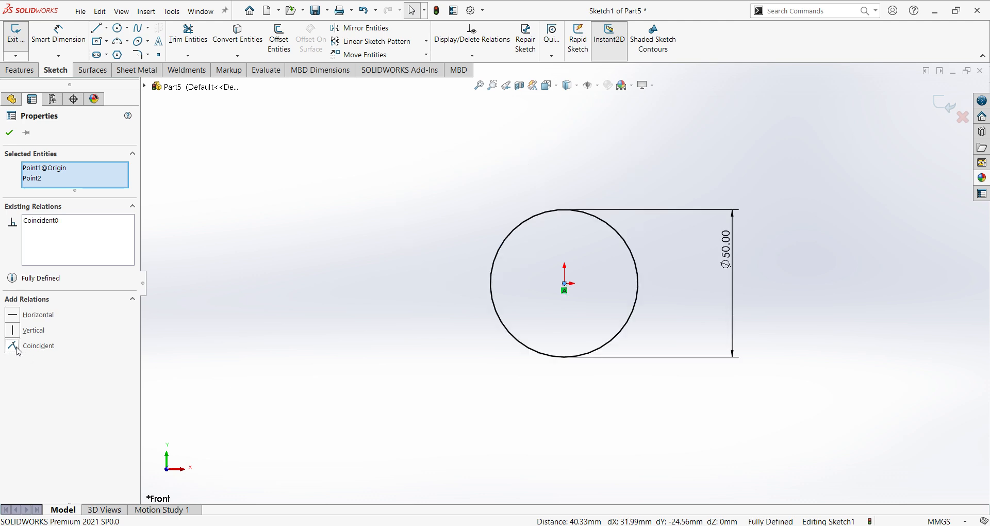
pyautogui.click(387, 383)
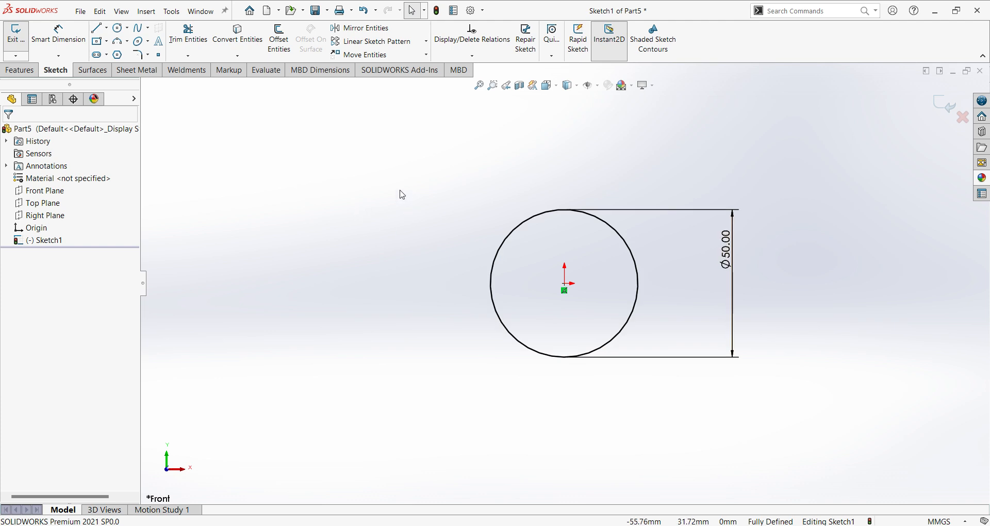
# Sketch a slanted line above the circle, about 101.5 mm long at about 11.5°.
pyautogui.click(96, 27)
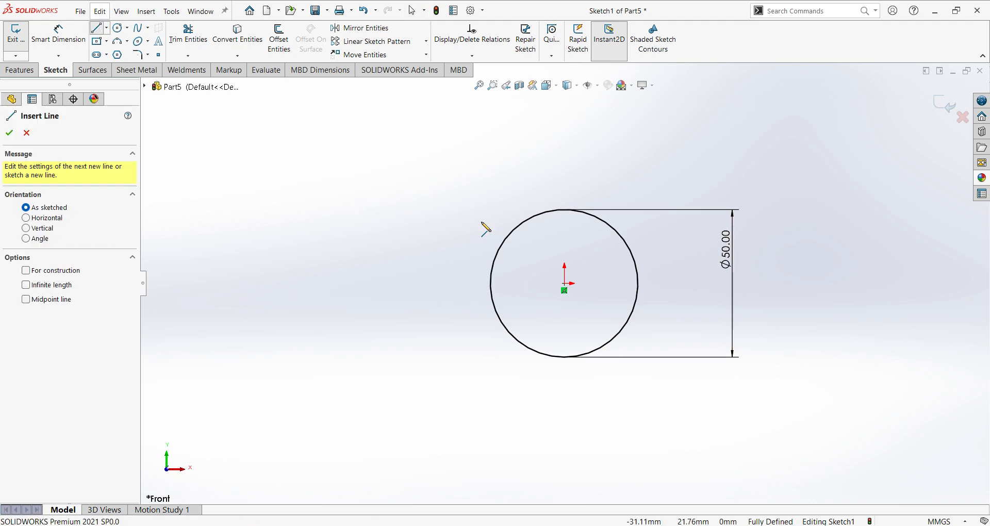
pyautogui.click(382, 211)
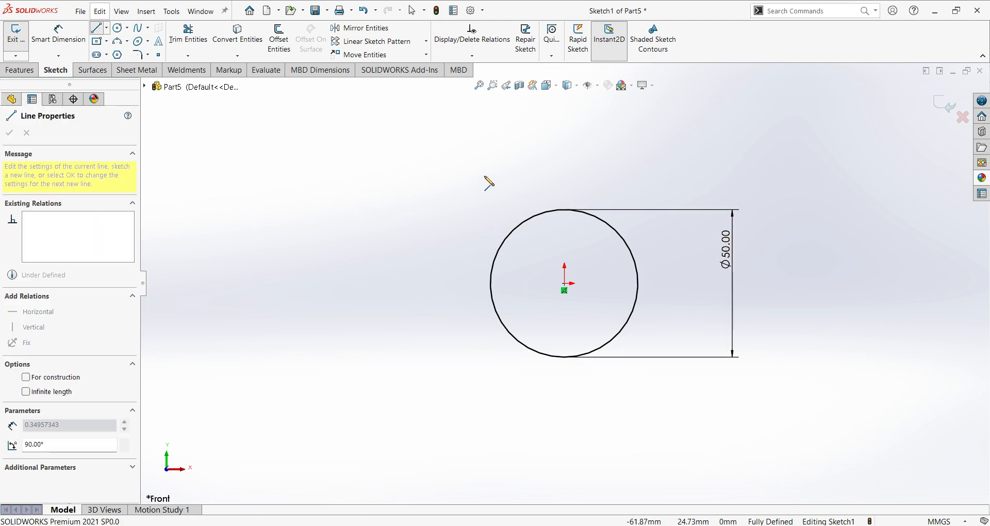
pyautogui.click(676, 152)
pyautogui.rightClick(762, 180)
pyautogui.click(789, 181)
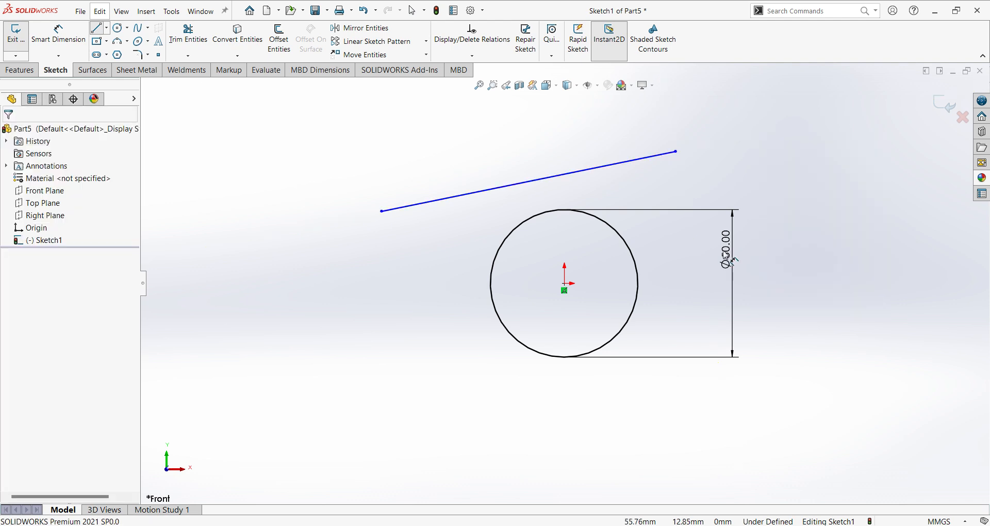
# Try applying Horizontal and Vertical relations together to the slanted line, and undo both.
pyautogui.click(495, 189)
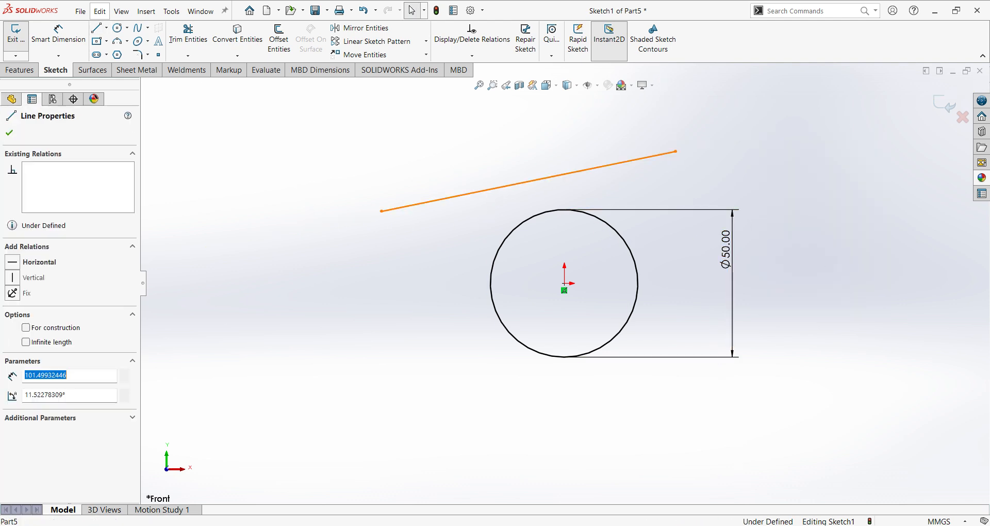
pyautogui.click(31, 262)
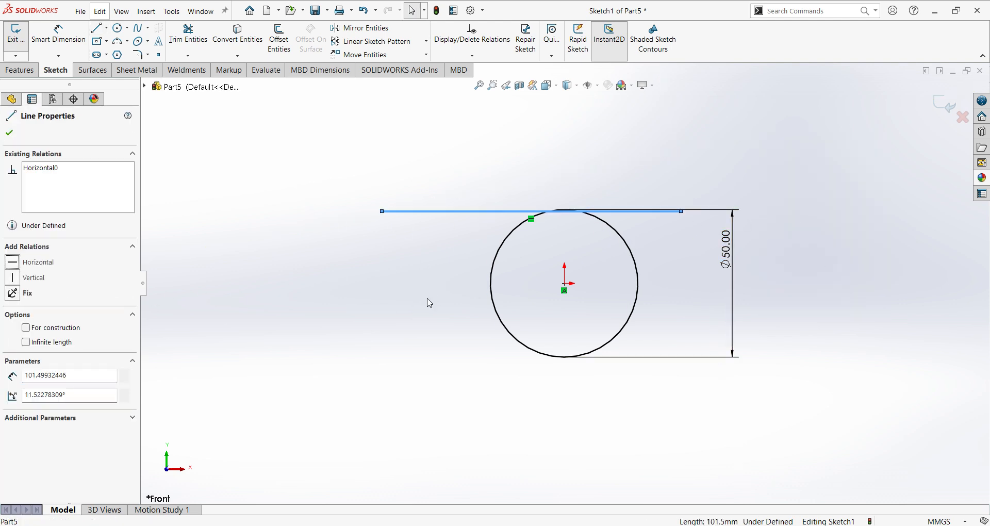
pyautogui.click(11, 279)
pyautogui.click(386, 321)
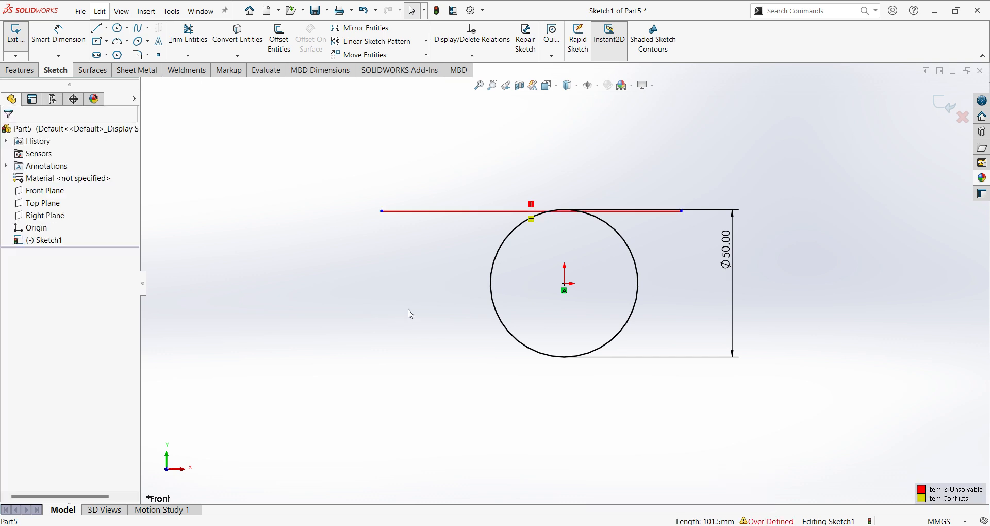
pyautogui.hotkey('ctrl', 'z')
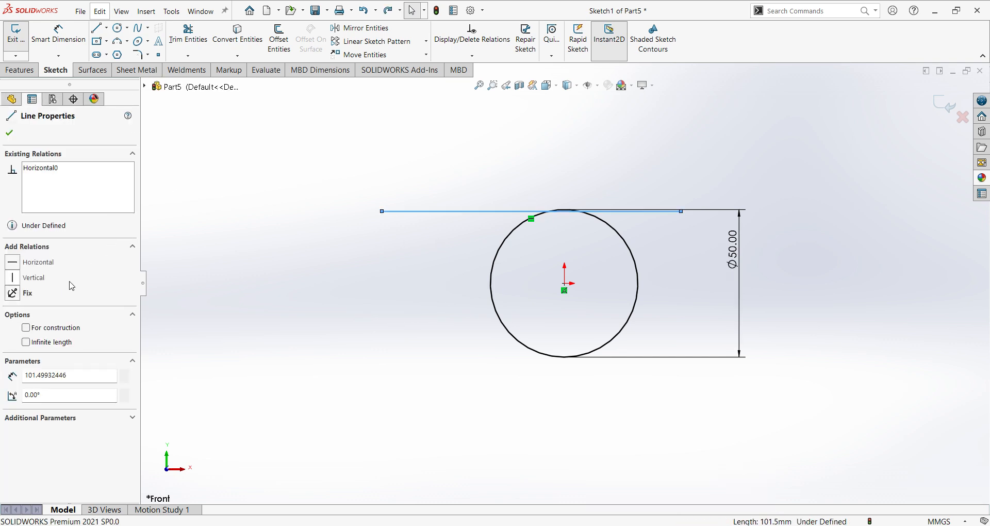
pyautogui.hotkey('ctrl', 'z')
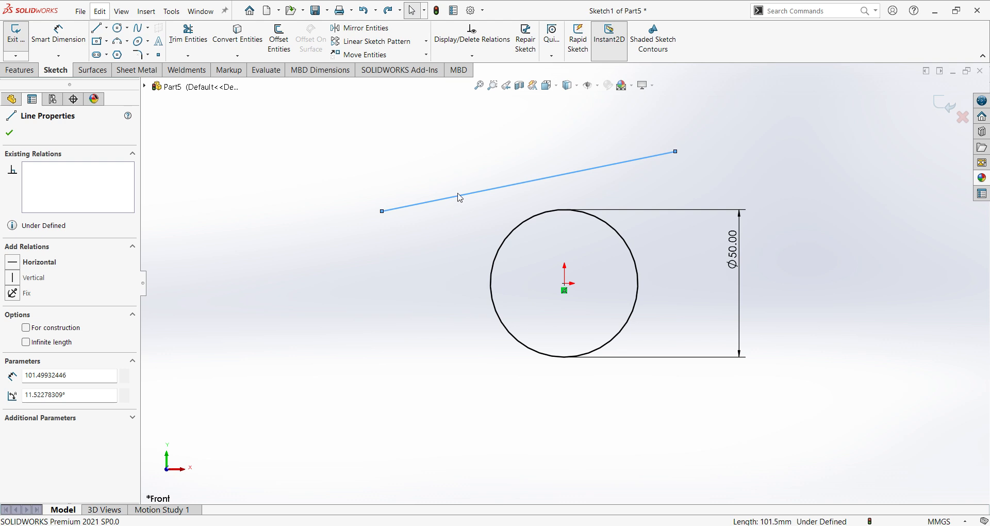
# Apply a Vertical relation to the slanted line.
pyautogui.click(433, 260)
pyautogui.click(450, 200)
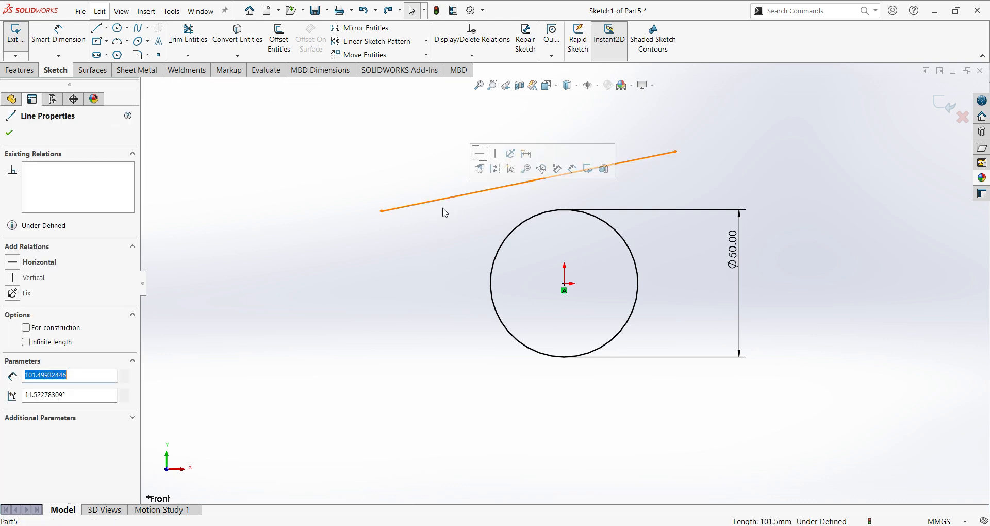
pyautogui.click(16, 279)
pyautogui.click(341, 323)
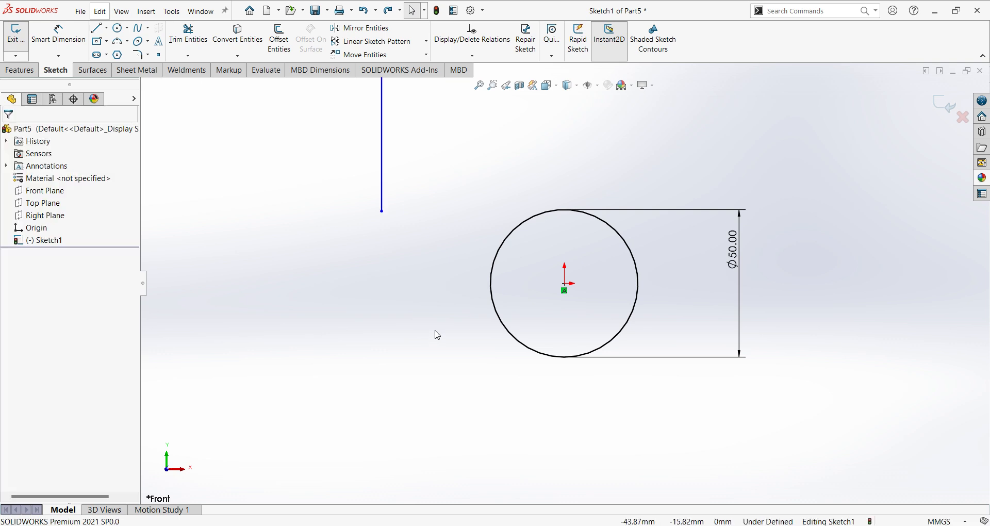
# Try a Fix relation on the vertical line's midpoint and the circle's centre, and undo it.
pyautogui.scroll(4, 436, 330)
pyautogui.scroll(-1, 591, 219)
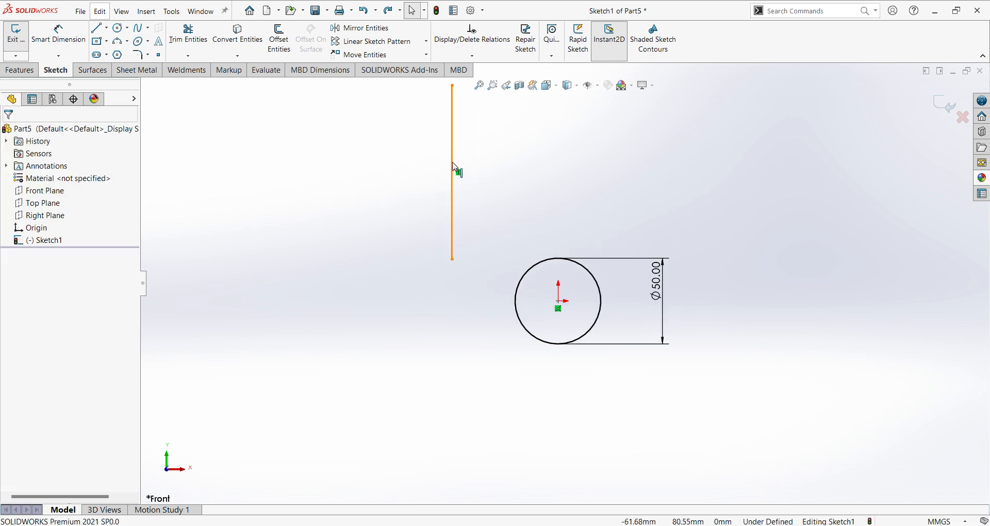
pyautogui.click(453, 174)
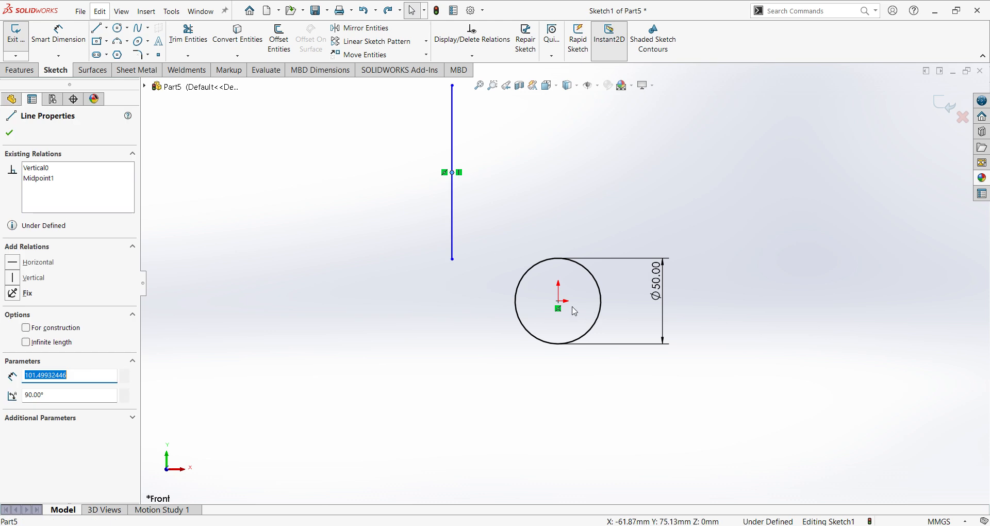
pyautogui.keyDown('ctrl'); pyautogui.click(559, 302); pyautogui.keyUp('ctrl')
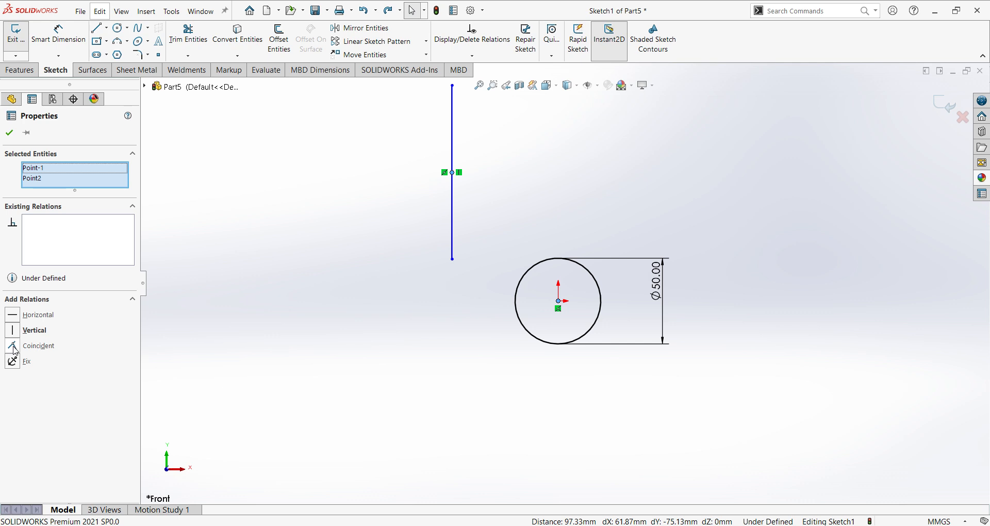
pyautogui.click(12, 362)
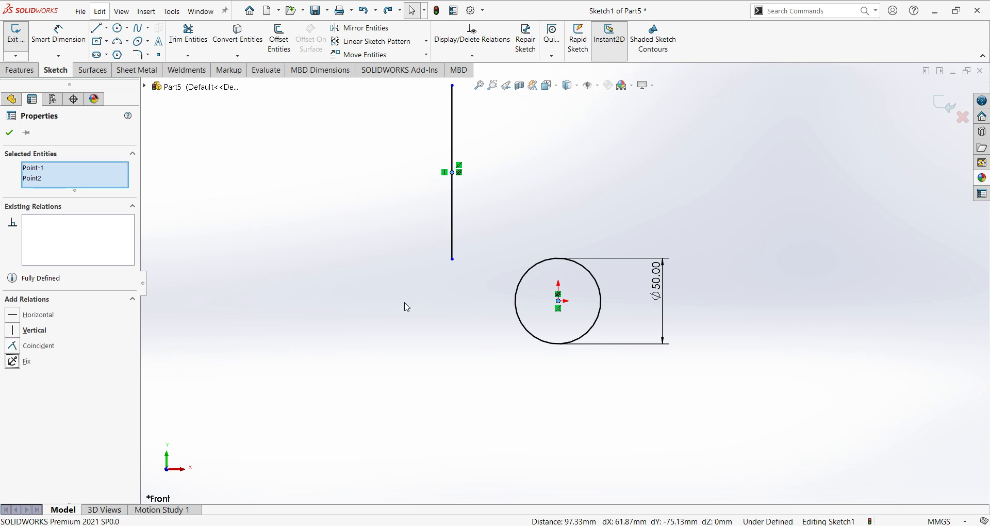
pyautogui.hotkey('ctrl', 'z')
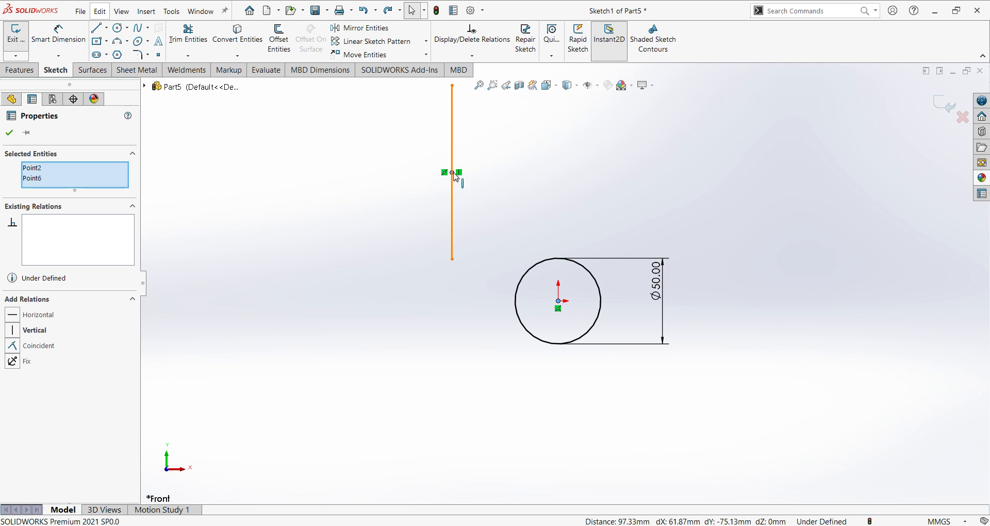
# Try making the vertical line's midpoint coincident with the circle's centre, and undo the relation.
pyautogui.click(453, 185)
pyautogui.keyDown('ctrl'); pyautogui.click(562, 307); pyautogui.keyUp('ctrl')
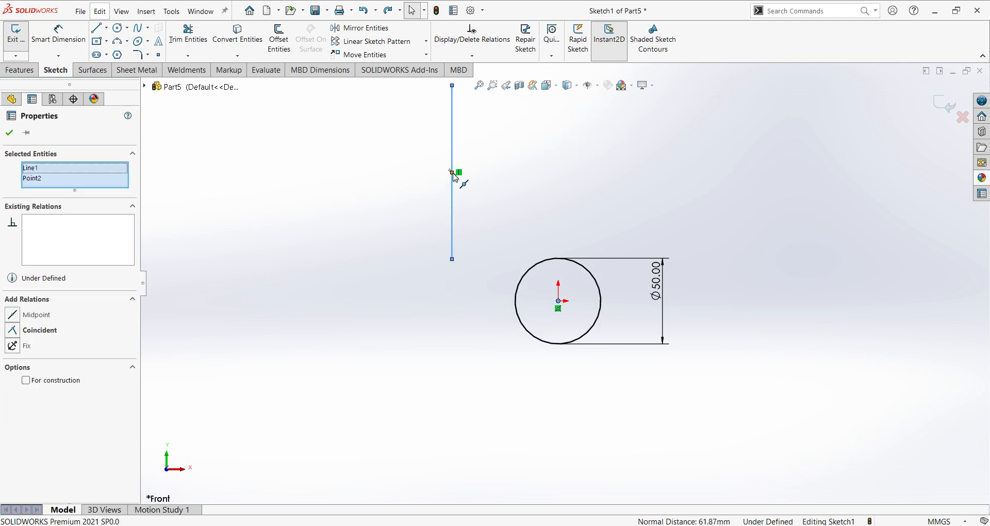
pyautogui.keyDown('ctrl'); pyautogui.click(453, 173); pyautogui.keyUp('ctrl')
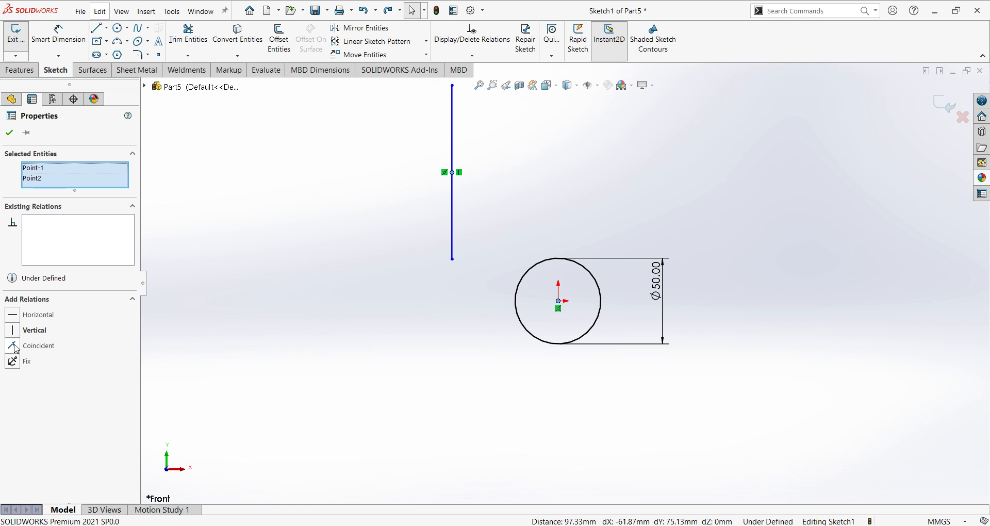
pyautogui.click(16, 349)
pyautogui.click(458, 385)
pyautogui.scroll(-3, 550, 339)
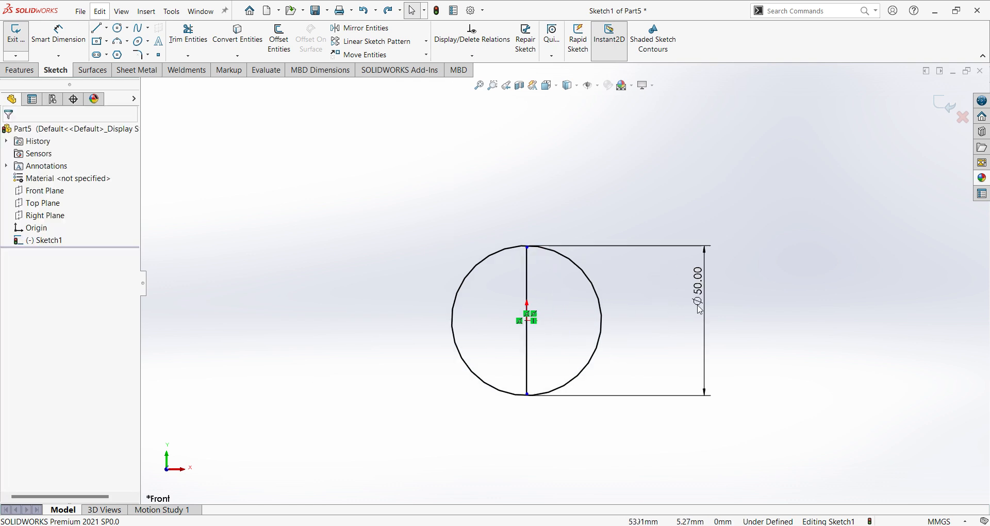
pyautogui.scroll(-2, 552, 338)
pyautogui.hotkey('ctrl', 'z')
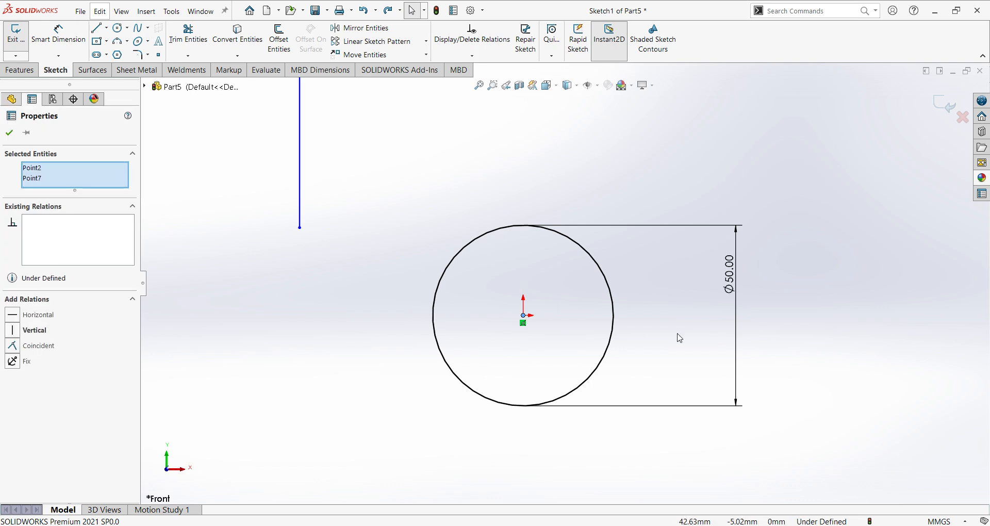
# Dimension the vertical line's length and set it to 150 mm.
pyautogui.press('z')
pyautogui.press('z')
pyautogui.press('z')
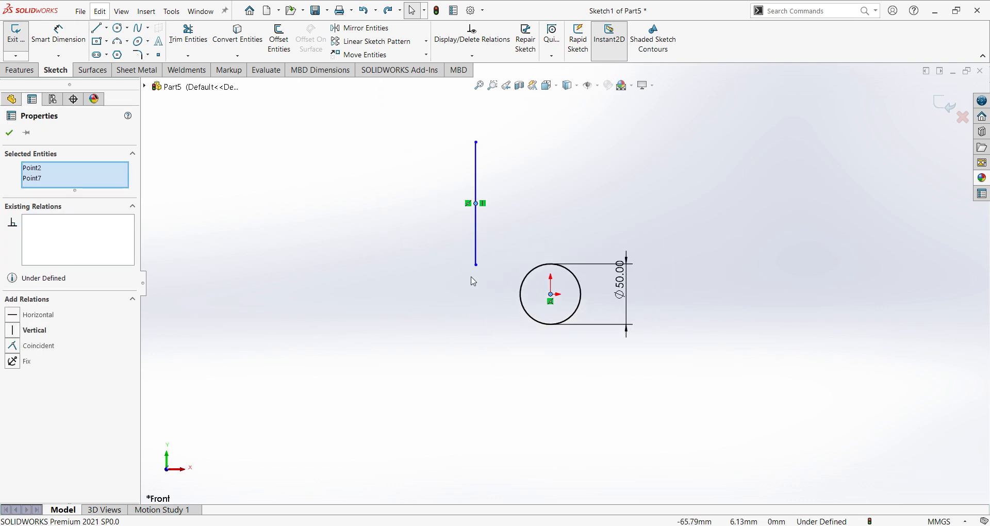
pyautogui.click(71, 38)
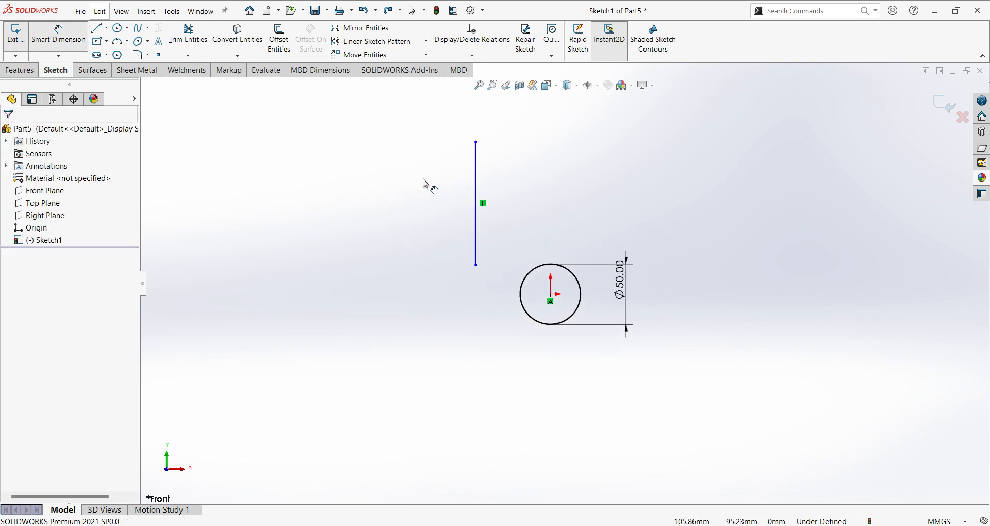
pyautogui.click(475, 195)
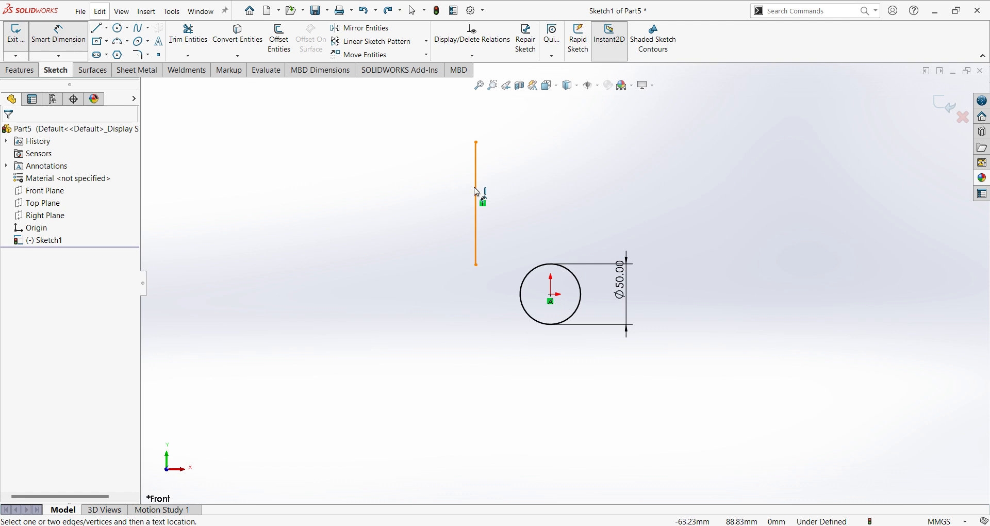
pyautogui.click(397, 201)
pyautogui.write('150')
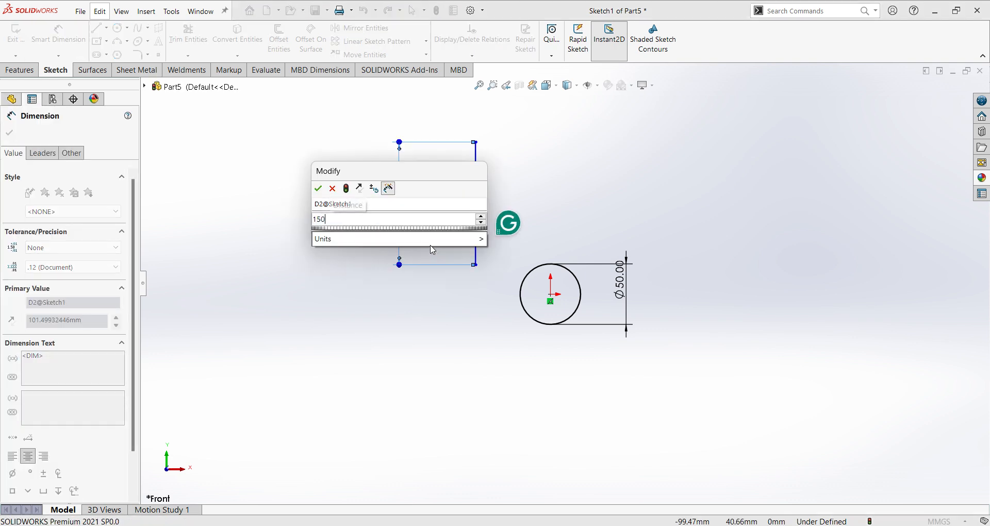
pyautogui.press('Return')
pyautogui.scroll(-1, 530, 119)
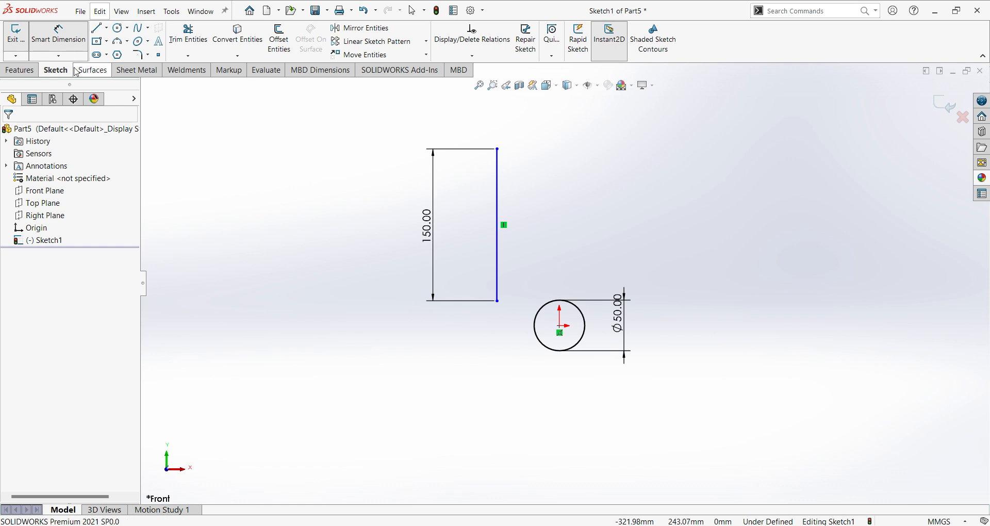
pyautogui.click(498, 219)
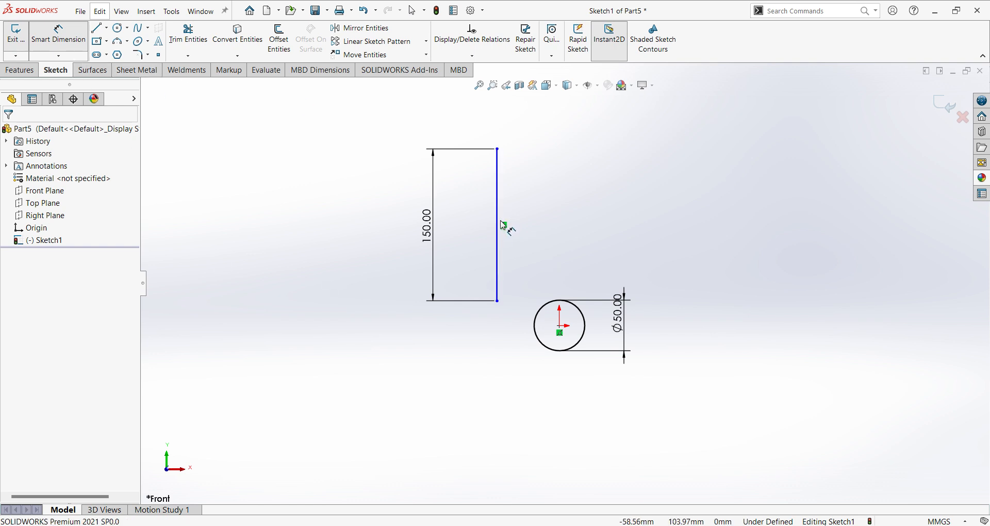
pyautogui.click(498, 226)
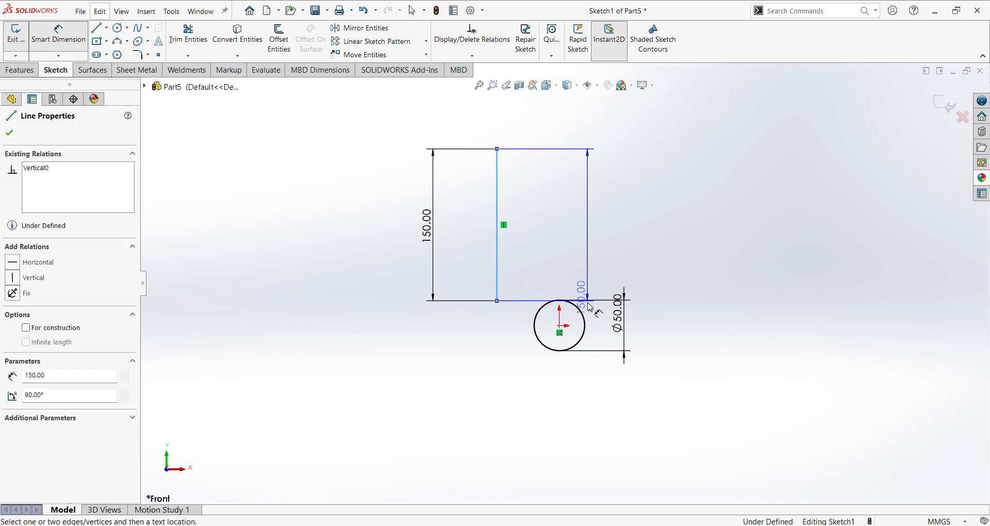
pyautogui.press('Escape')
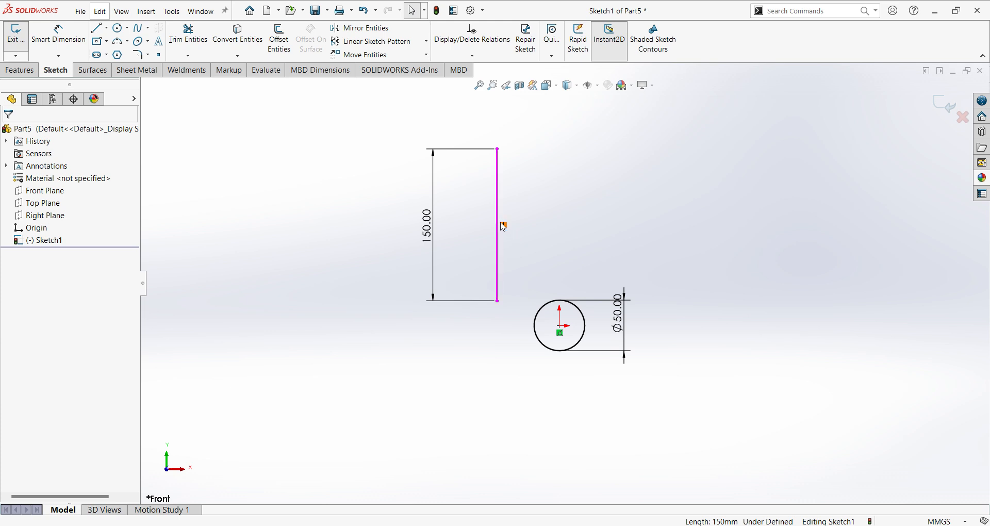
# Apply a Midpoint relation between the vertical line and the circle's centre point.
pyautogui.click(498, 227)
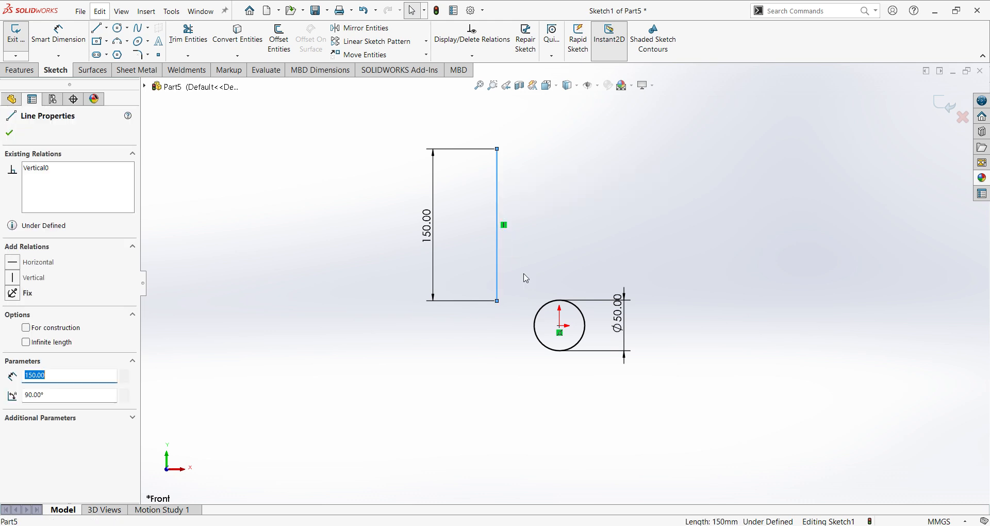
pyautogui.keyDown('ctrl'); pyautogui.click(561, 329); pyautogui.keyUp('ctrl')
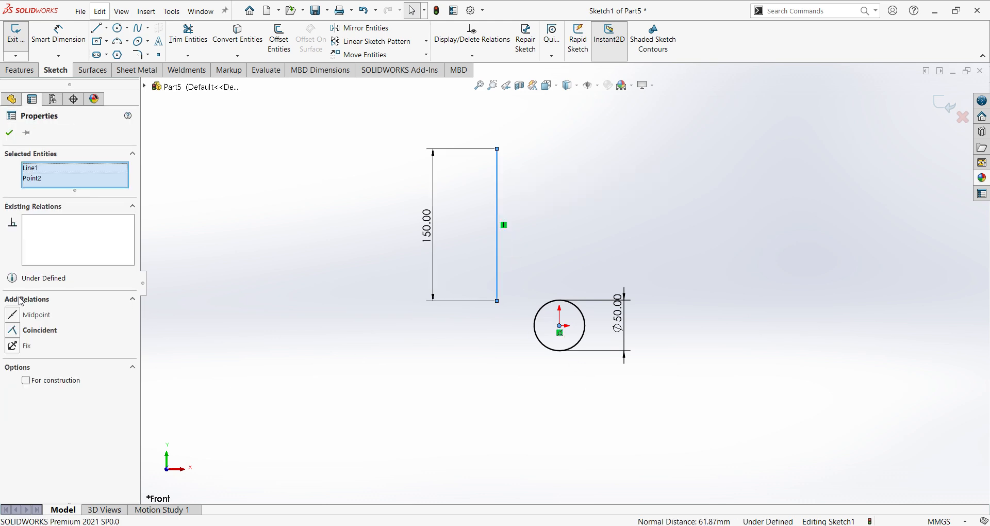
pyautogui.click(20, 317)
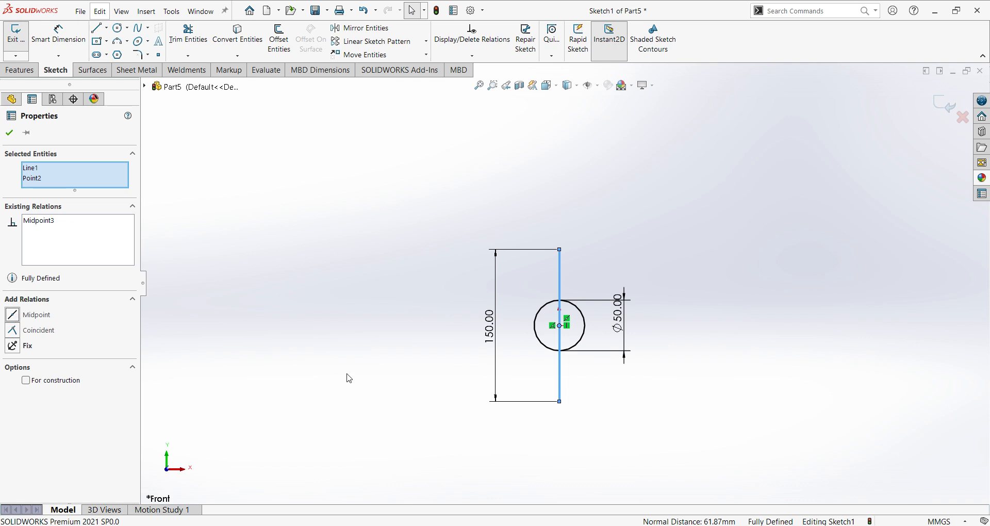
pyautogui.press('Escape')
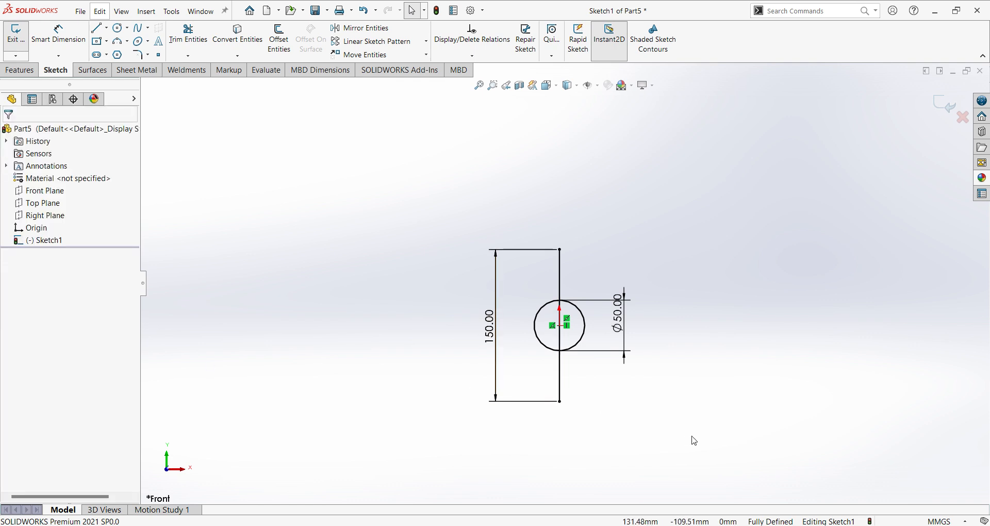
pyautogui.scroll(-2, 643, 450)
pyautogui.scroll(2, 627, 421)
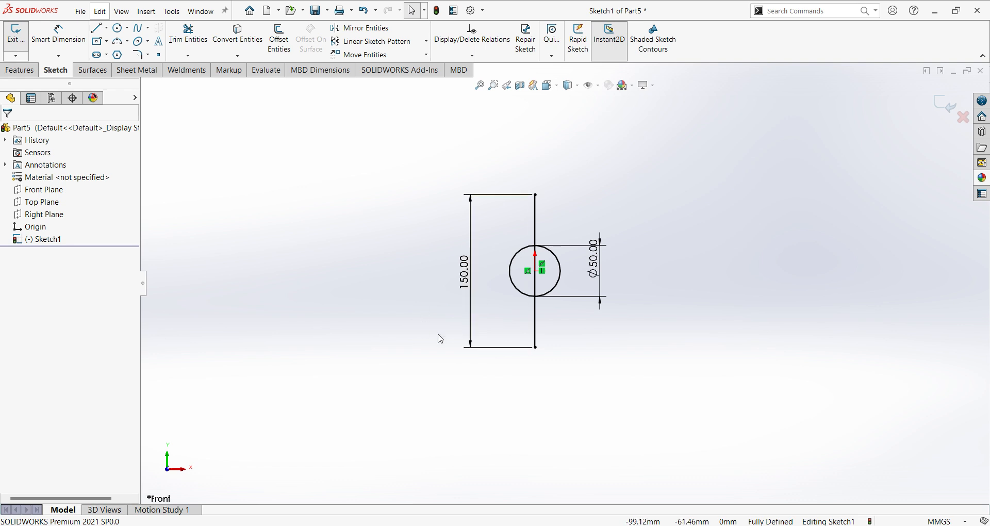
# Sketch a slanted line about 205 mm long to the right of the circle and end the line chain.
pyautogui.click(97, 28)
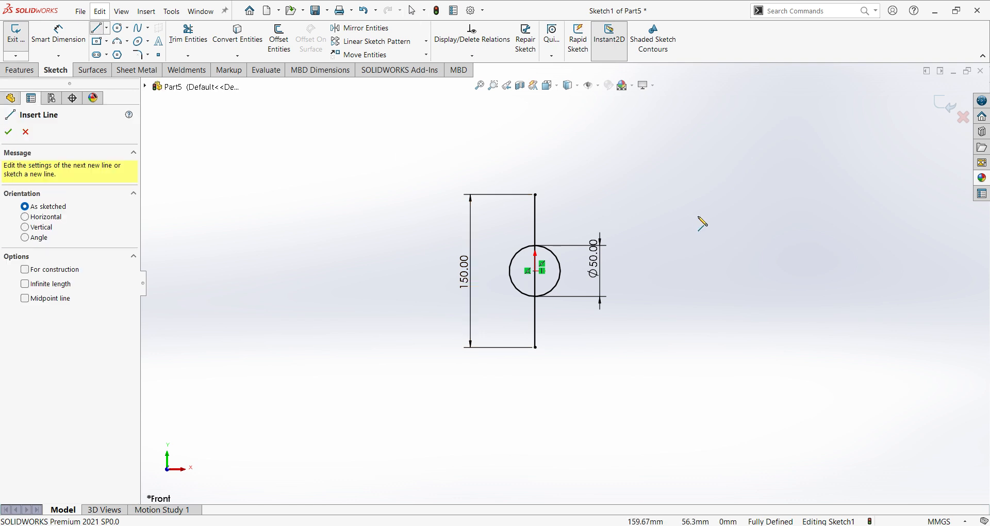
pyautogui.click(749, 347)
pyautogui.click(639, 170)
pyautogui.rightClick(846, 214)
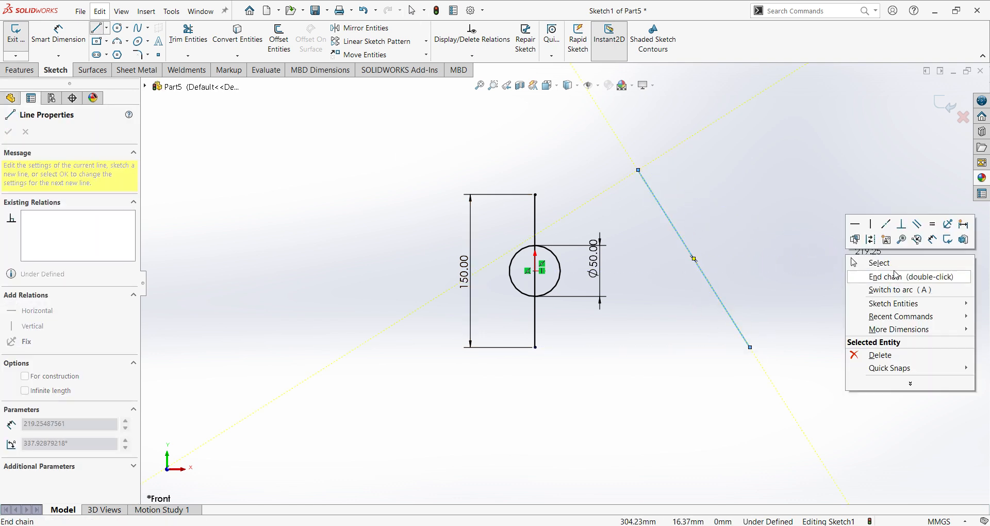
pyautogui.click(858, 257)
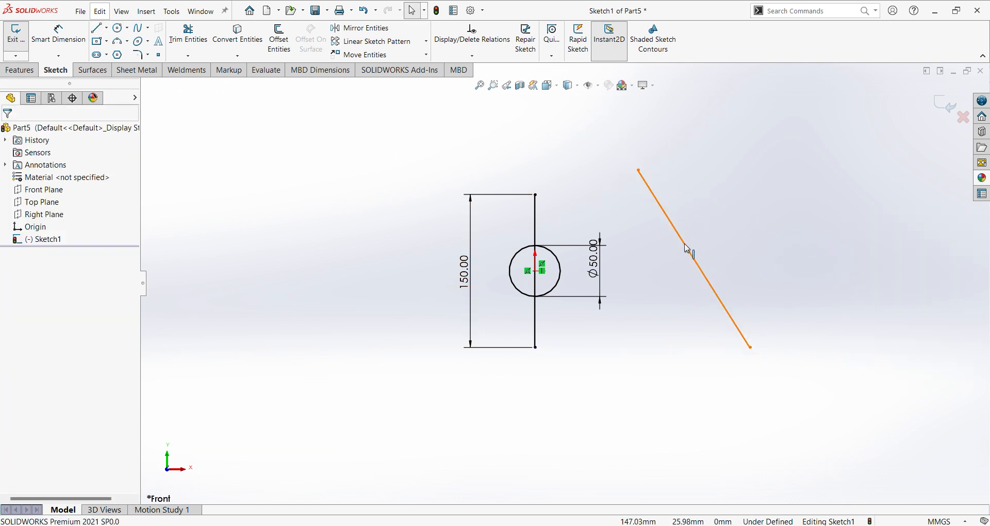
# Apply a Horizontal relation between the slanted line's midpoint and the circle's centre.
pyautogui.click(695, 258)
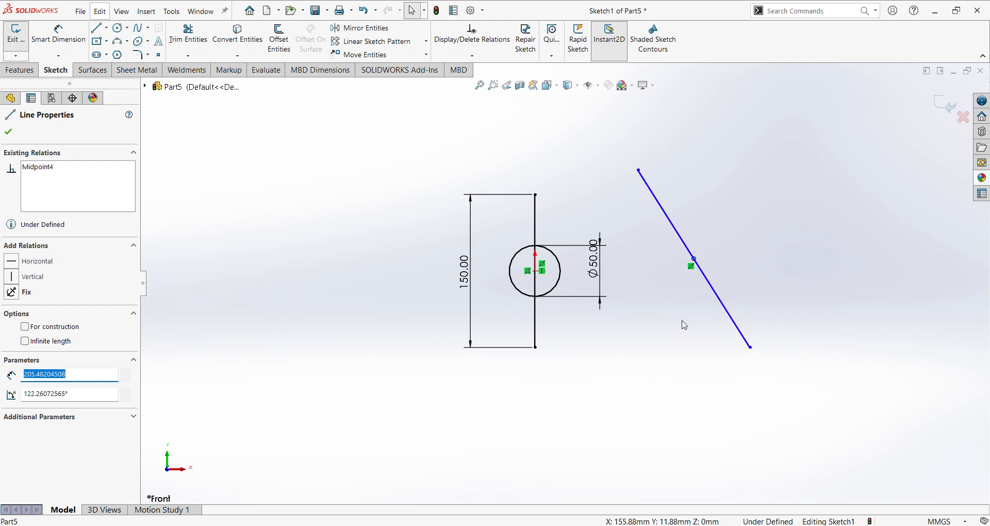
pyautogui.keyDown('ctrl'); pyautogui.click(538, 272); pyautogui.keyUp('ctrl')
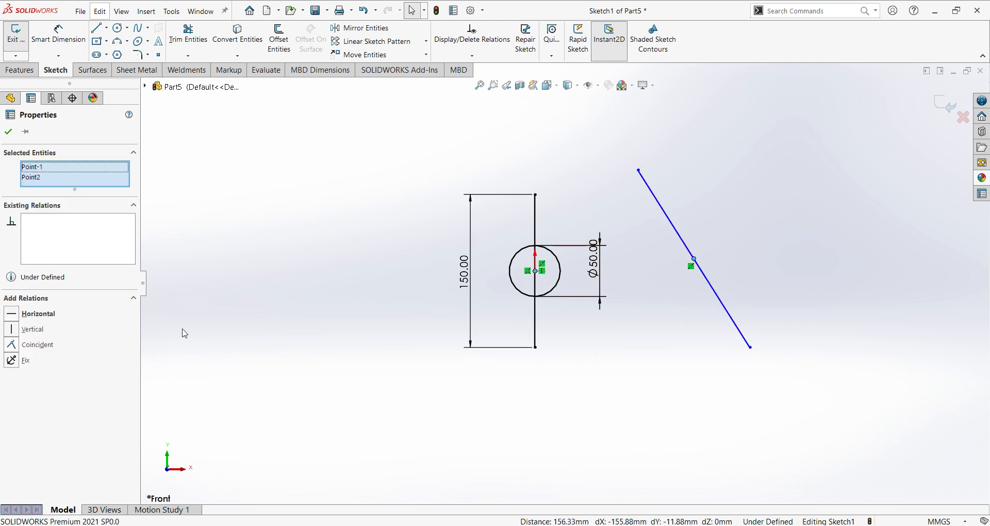
pyautogui.click(31, 314)
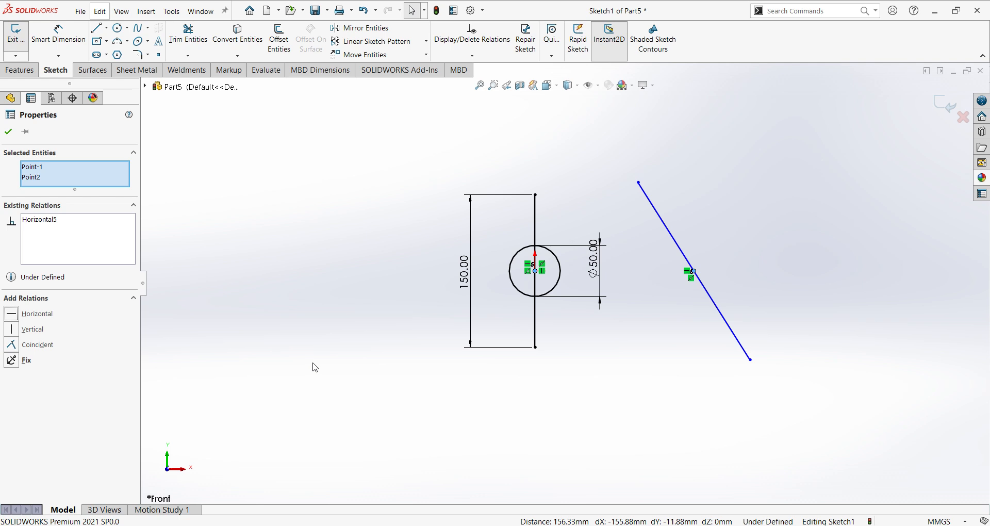
pyautogui.click(612, 391)
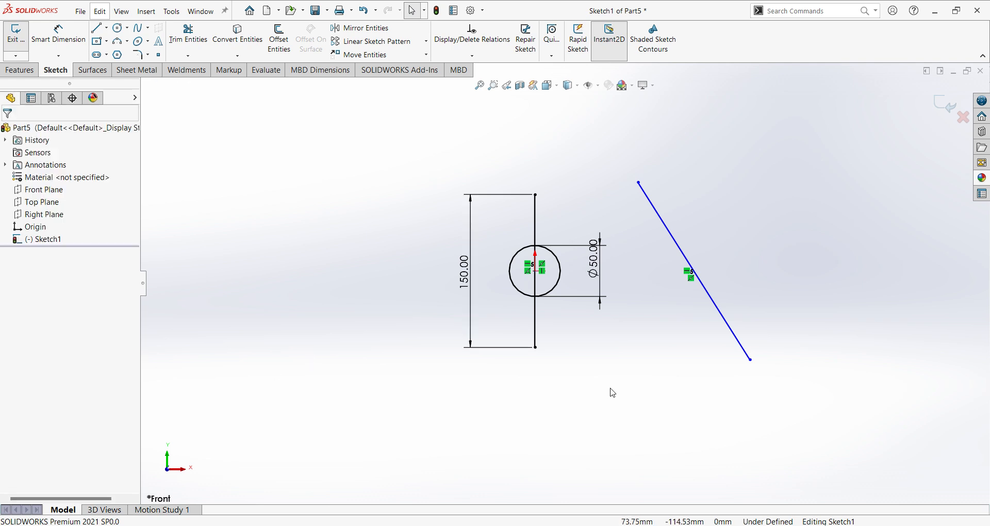
# Apply a Horizontal relation to the slanted line itself.
pyautogui.click(741, 348)
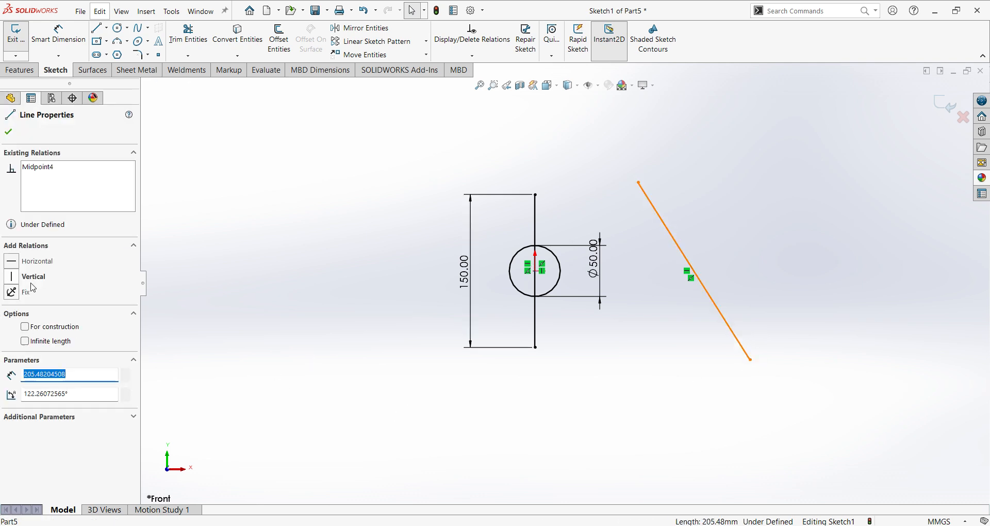
pyautogui.click(31, 262)
pyautogui.click(751, 305)
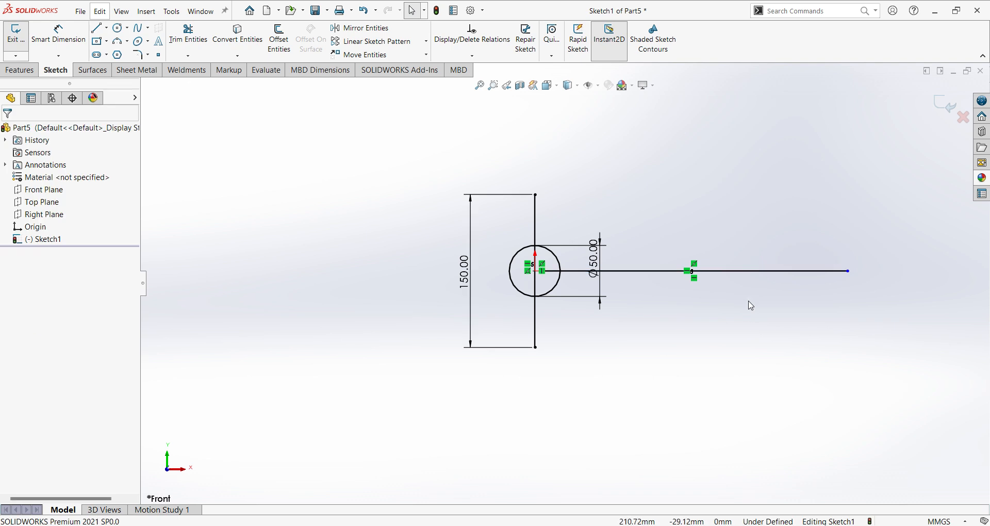
# Examine the relations on the horizontal line's midpoint and on the circle's centre point.
pyautogui.moveTo(752, 306)
pyautogui.keyDown('ctrl'); pyautogui.mouseDown(button='middle')
pyautogui.moveTo(708, 298)
pyautogui.moveTo(720, 311)
pyautogui.mouseUp(button='middle'); pyautogui.keyUp('ctrl')
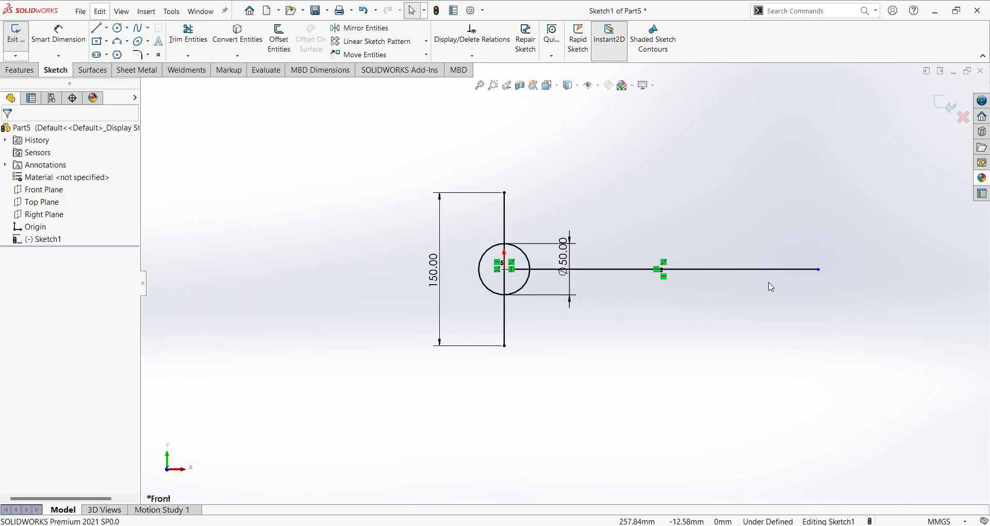
pyautogui.scroll(-2, 658, 271)
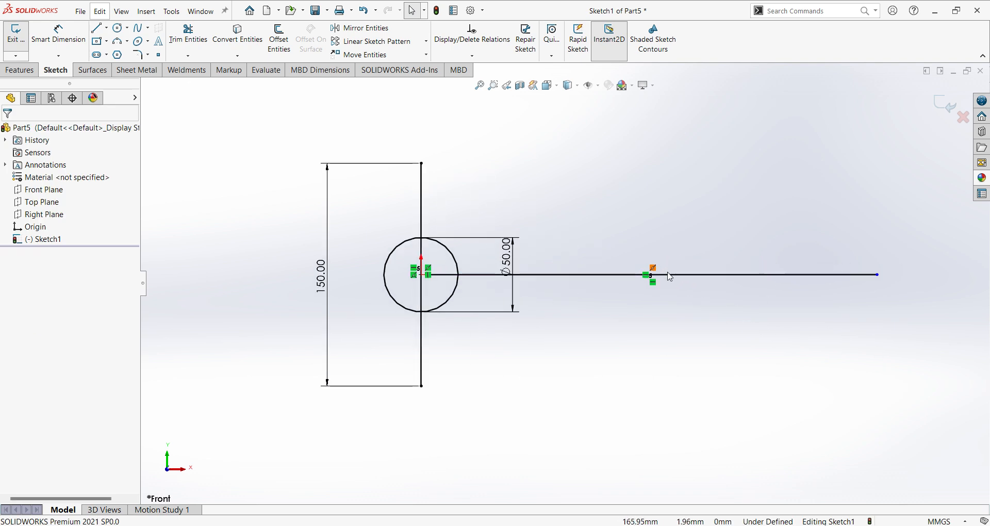
pyautogui.scroll(-4, 647, 279)
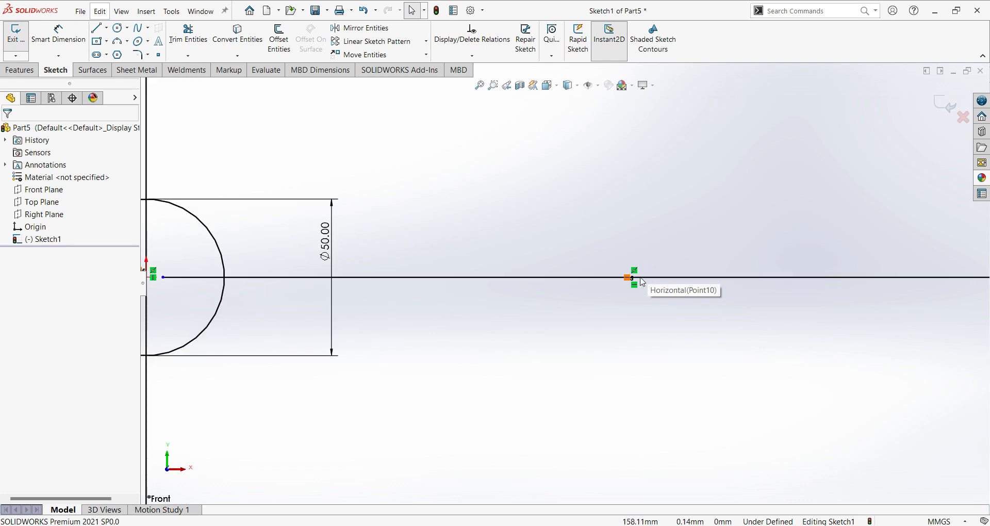
pyautogui.scroll(3, 624, 335)
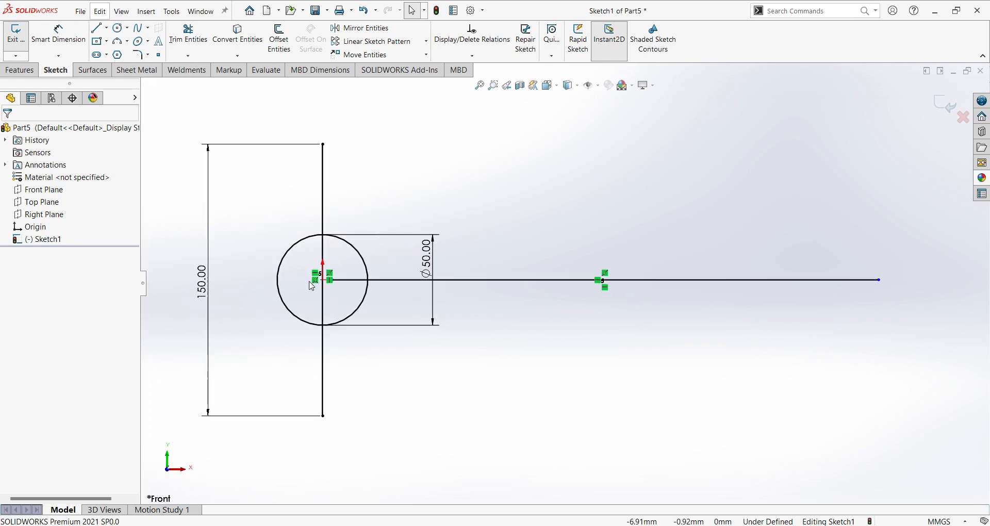
pyautogui.click(323, 280)
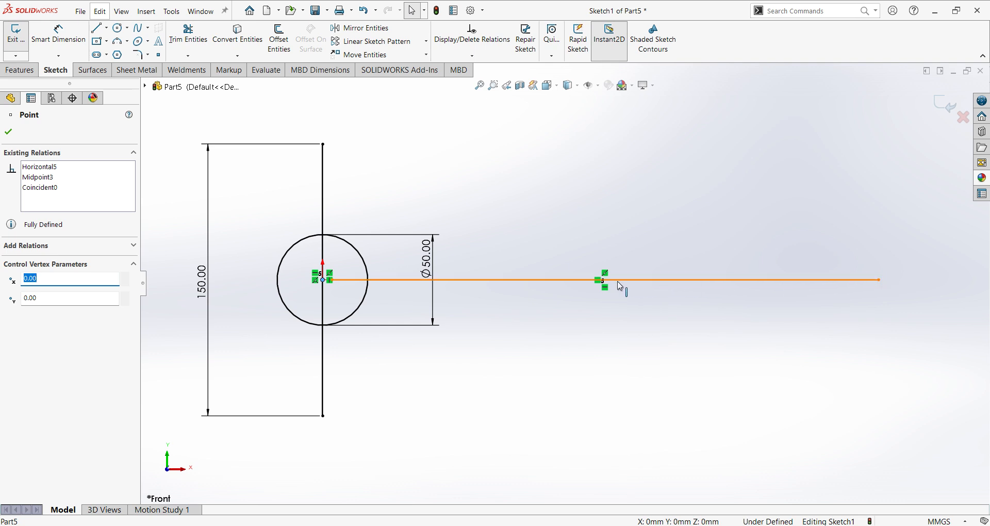
pyautogui.scroll(3, 754, 341)
pyautogui.click(707, 362)
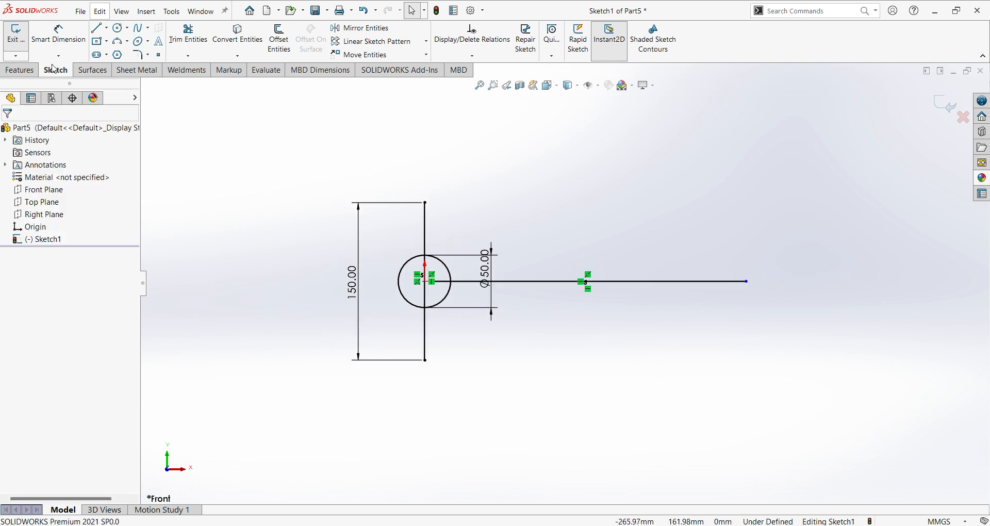
# Sketch a slanted line about 143 mm long above the horizontal line and end the line chain.
pyautogui.click(97, 27)
pyautogui.click(468, 189)
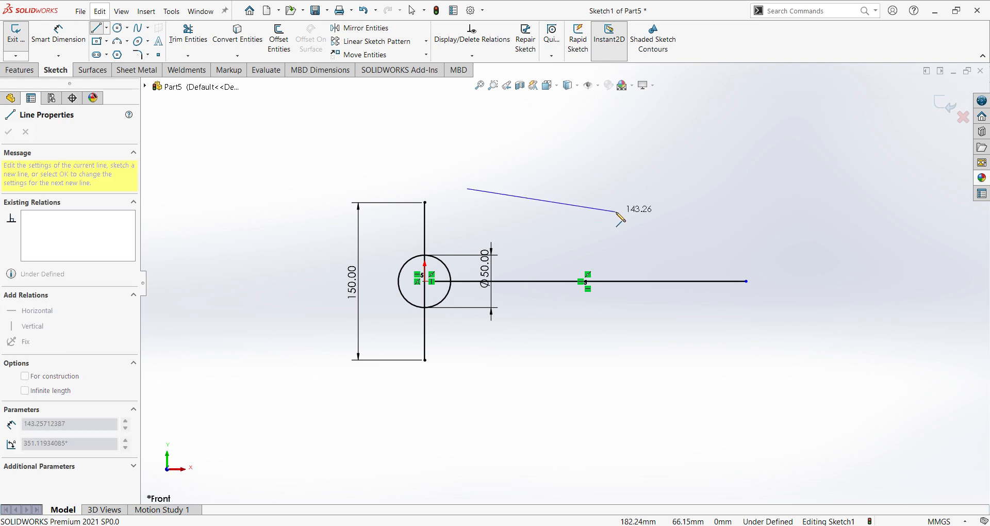
pyautogui.click(618, 212)
pyautogui.rightClick(691, 192)
pyautogui.click(718, 215)
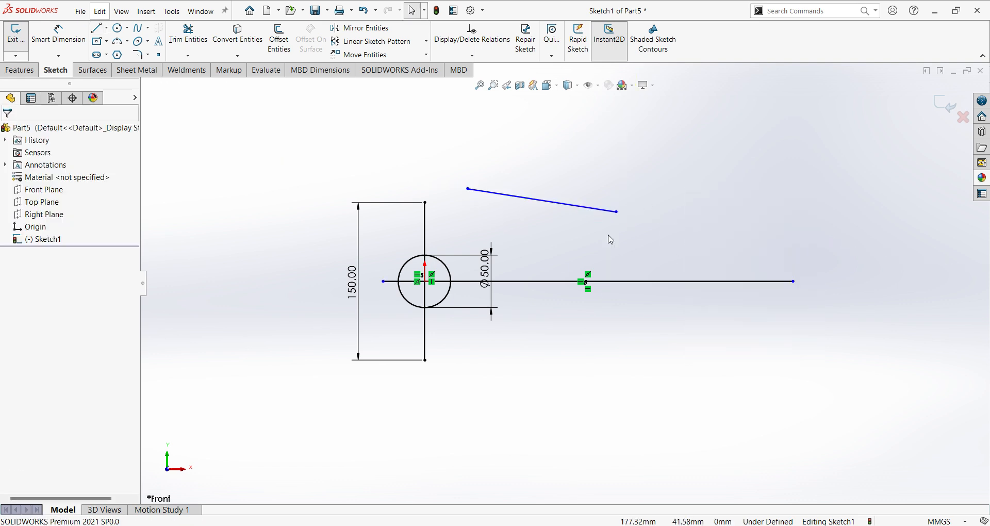
# Apply a Tangent relation between the new slanted line and the circle.
pyautogui.click(590, 207)
pyautogui.keyDown('ctrl'); pyautogui.click(399, 279); pyautogui.keyUp('ctrl')
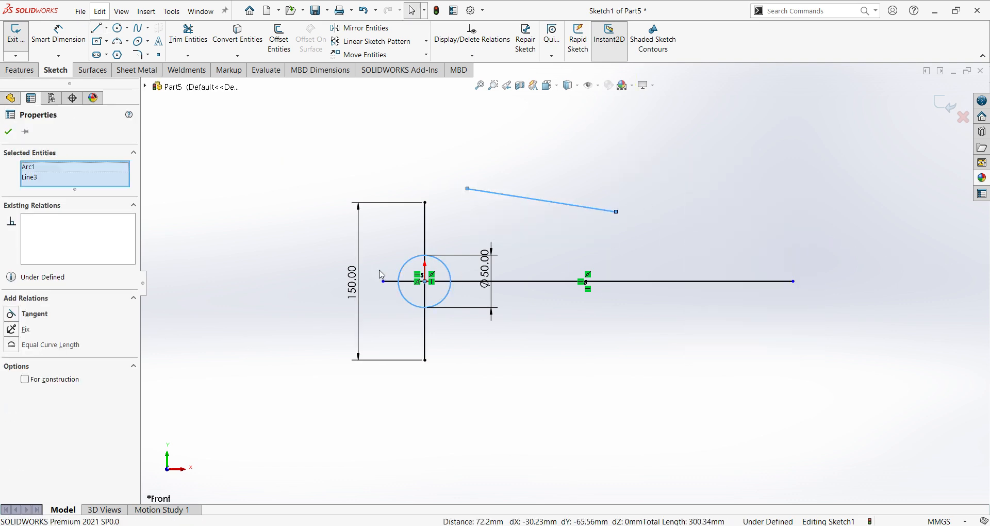
pyautogui.click(11, 314)
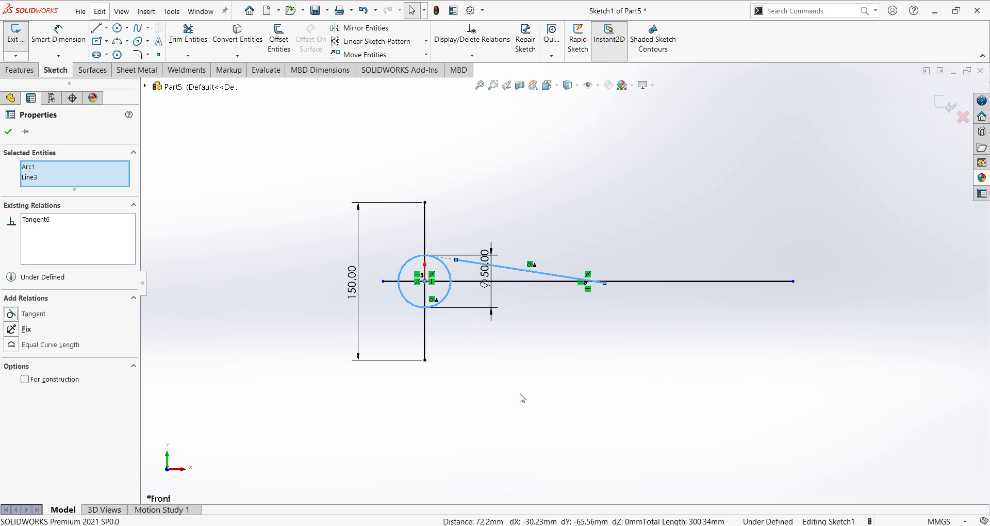
pyautogui.click(522, 399)
# Move the tangent line's endpoint nearest the circle onto the circumference so that it is coincident with the circle.
pyautogui.moveTo(531, 267); pyautogui.dragTo(424, 248)
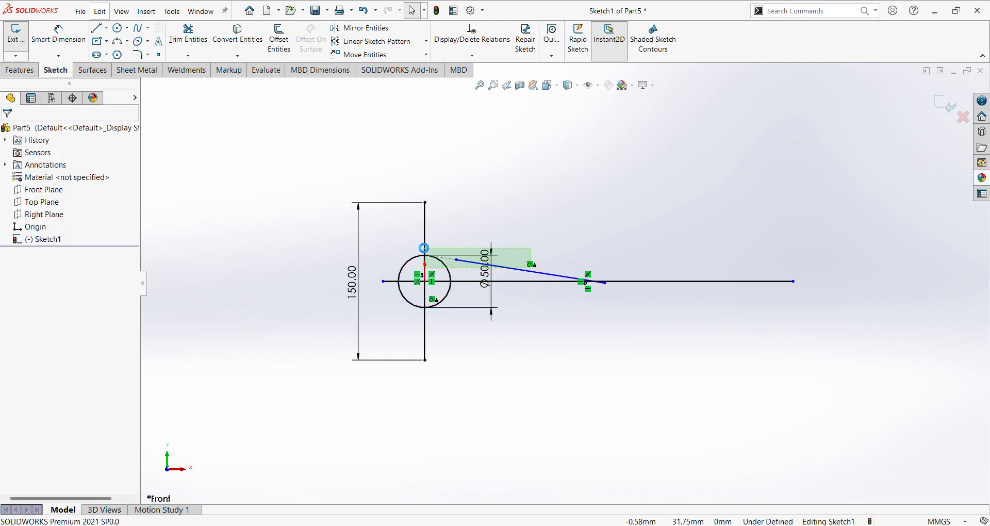
pyautogui.click(555, 371)
pyautogui.scroll(-3, 449, 292)
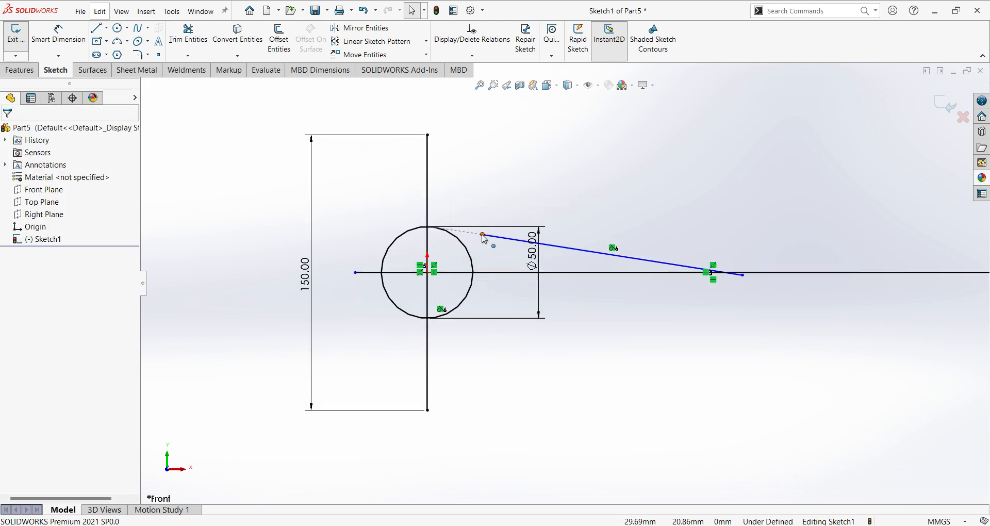
pyautogui.moveTo(484, 236); pyautogui.dragTo(444, 248)
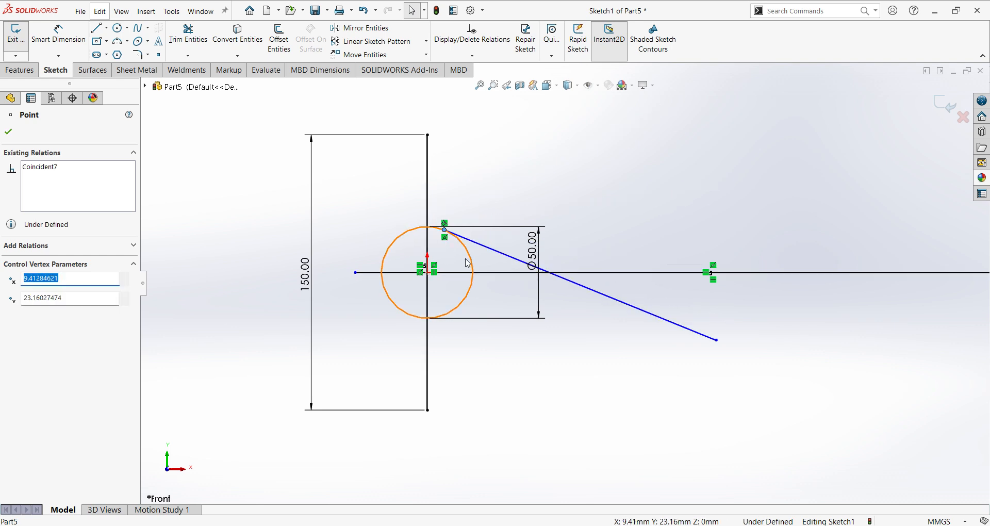
pyautogui.scroll(-3, 436, 228)
pyautogui.scroll(3, 539, 296)
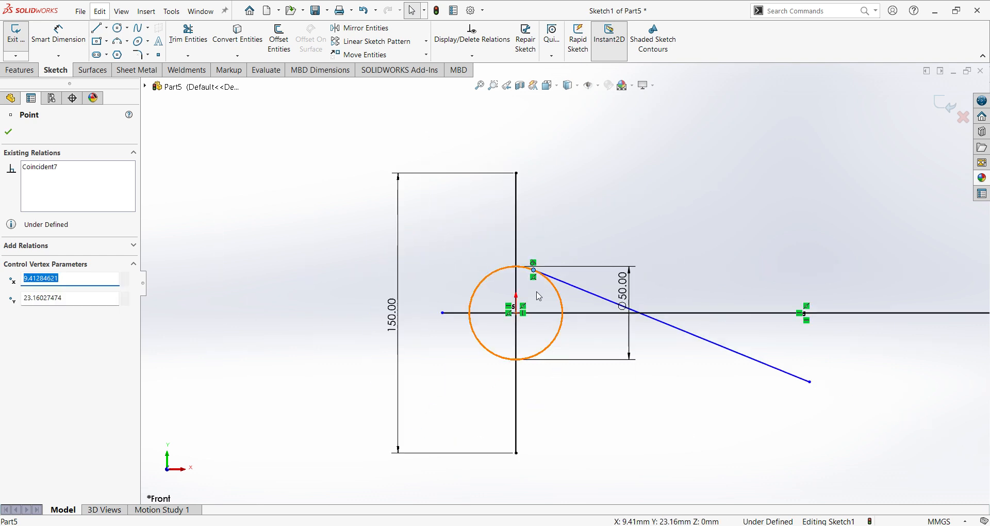
pyautogui.click(679, 409)
pyautogui.scroll(3, 686, 348)
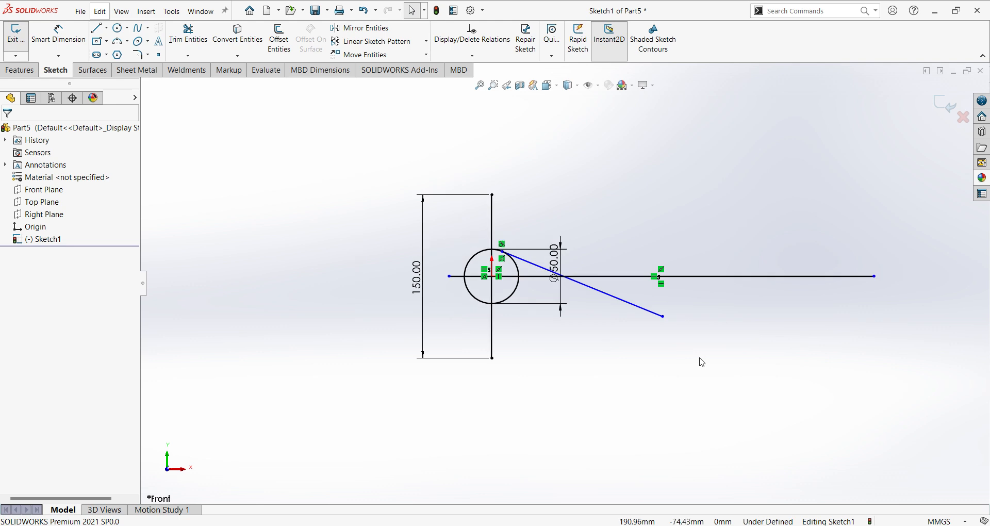
# Apply a Vertical relation to the line tangent to the circle.
pyautogui.scroll(-2, 727, 355)
pyautogui.click(625, 303)
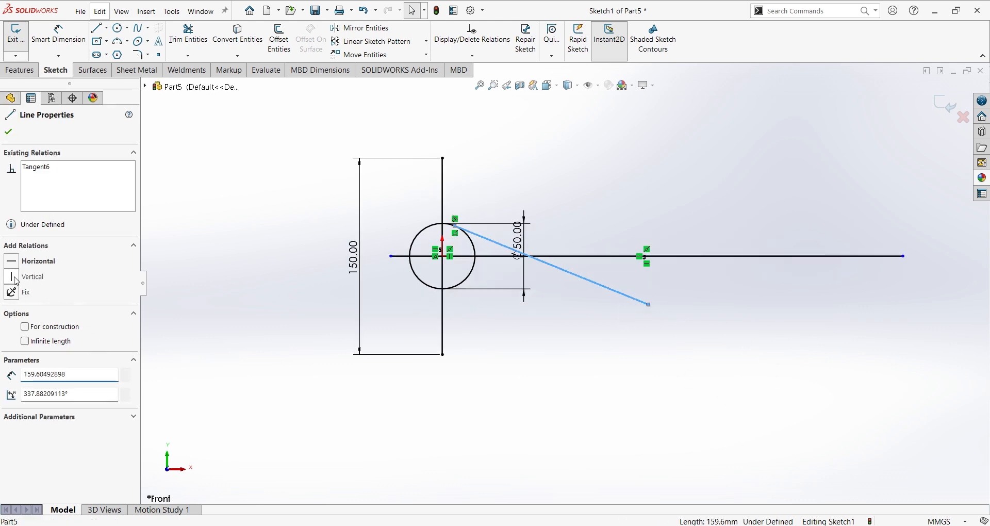
pyautogui.click(12, 277)
pyautogui.click(562, 386)
pyautogui.scroll(-2, 497, 310)
pyautogui.scroll(5, 542, 299)
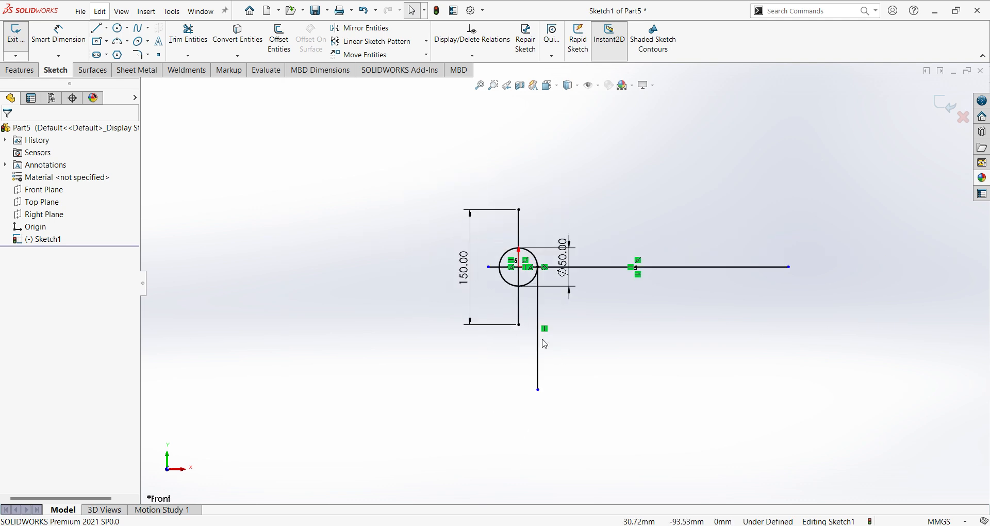
pyautogui.scroll(-2, 619, 367)
pyautogui.scroll(-1, 546, 289)
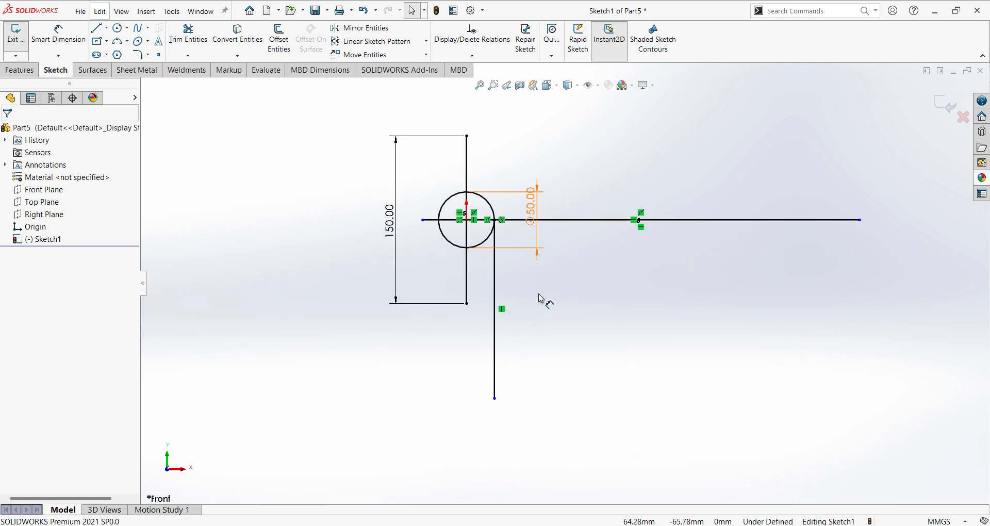
# Sketch a center rectangle about 170 by 144 mm above and to the left of the circle.
pyautogui.scroll(1, 593, 297)
pyautogui.rightClick(614, 293)
pyautogui.click(813, 302)
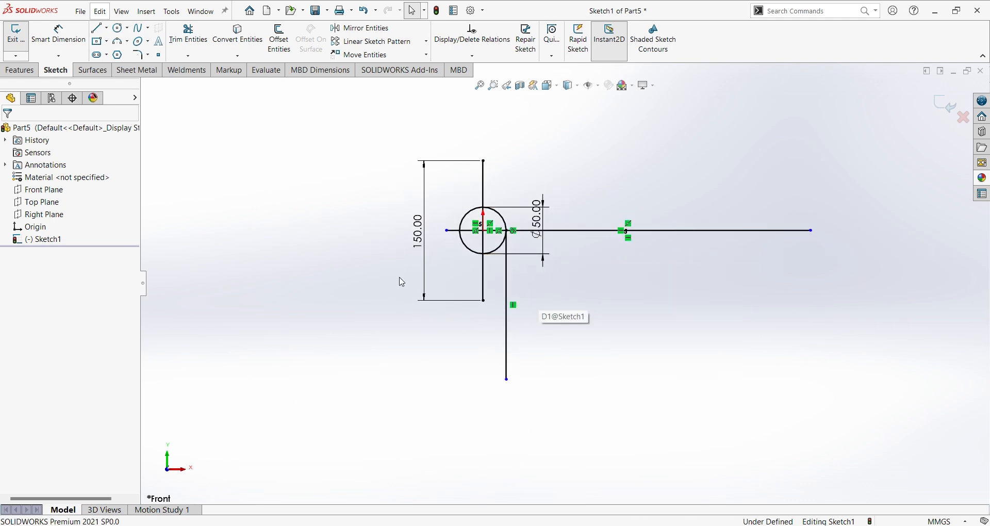
pyautogui.click(98, 42)
pyautogui.click(262, 155)
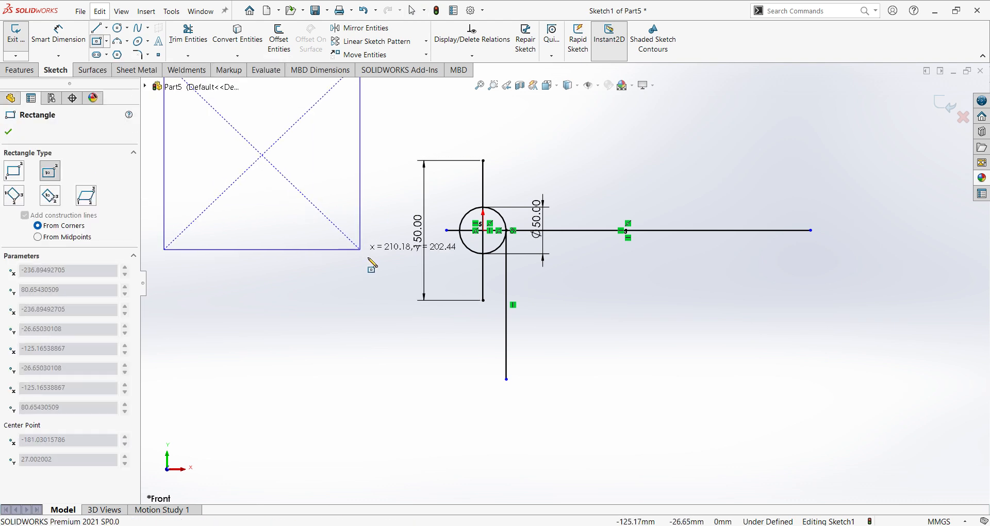
pyautogui.click(342, 222)
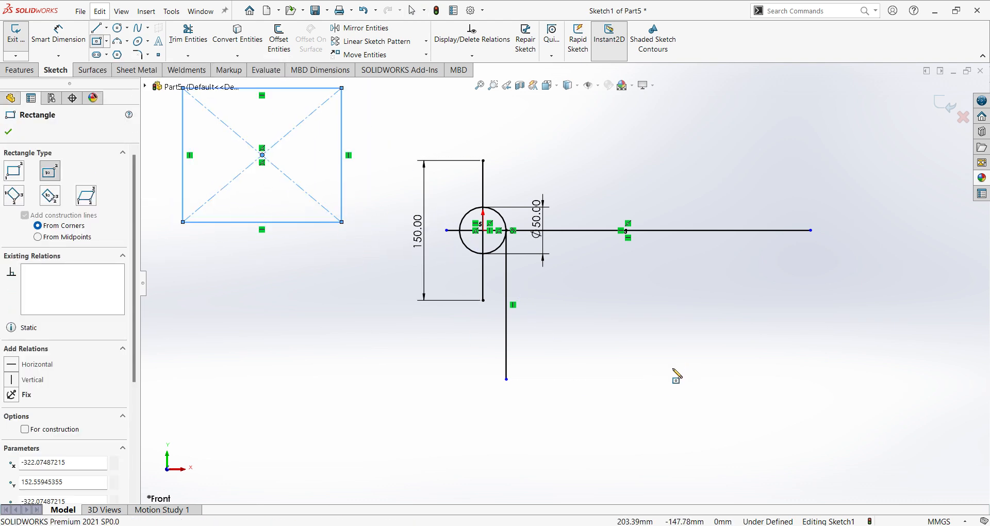
pyautogui.press('Escape')
# Apply a Horizontal relation between the rectangle's center point and the circle's center.
pyautogui.click(546, 258)
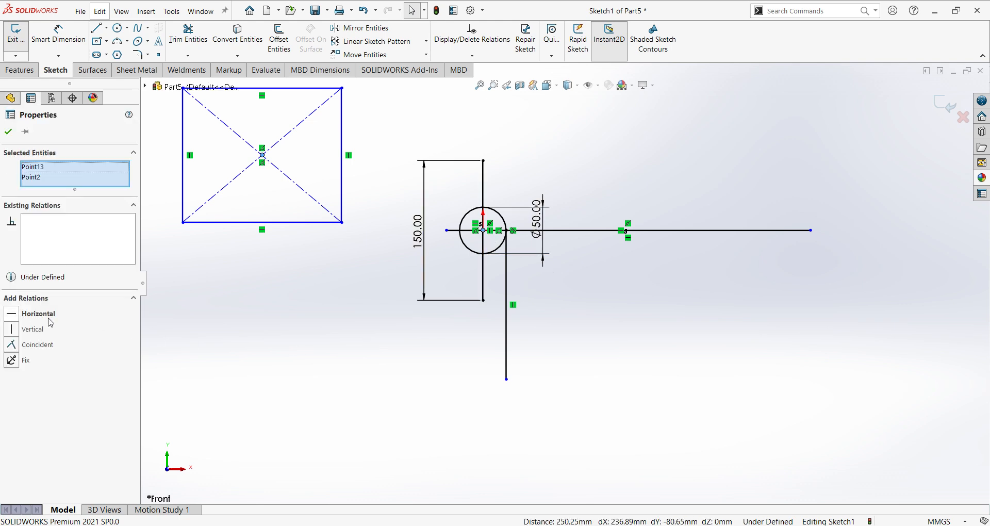
pyautogui.click(20, 313)
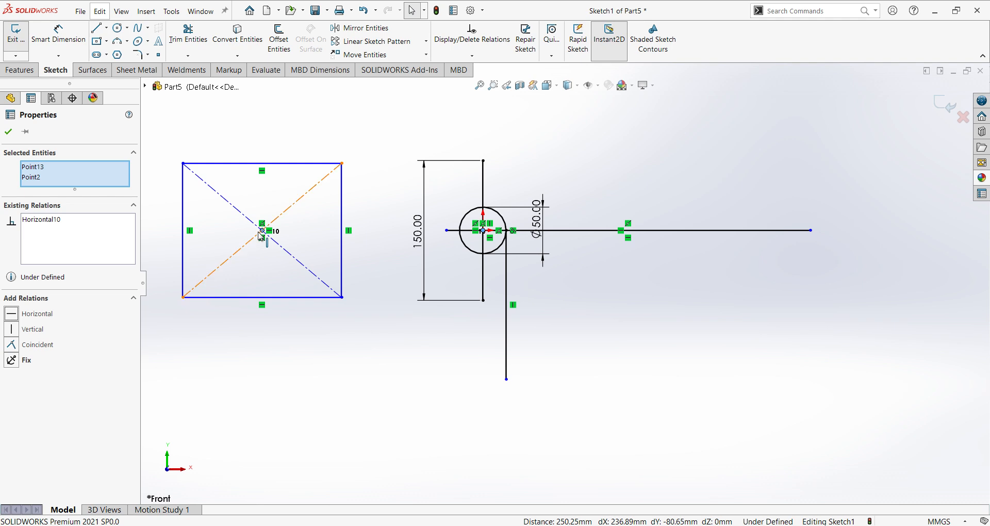
pyautogui.click(252, 245)
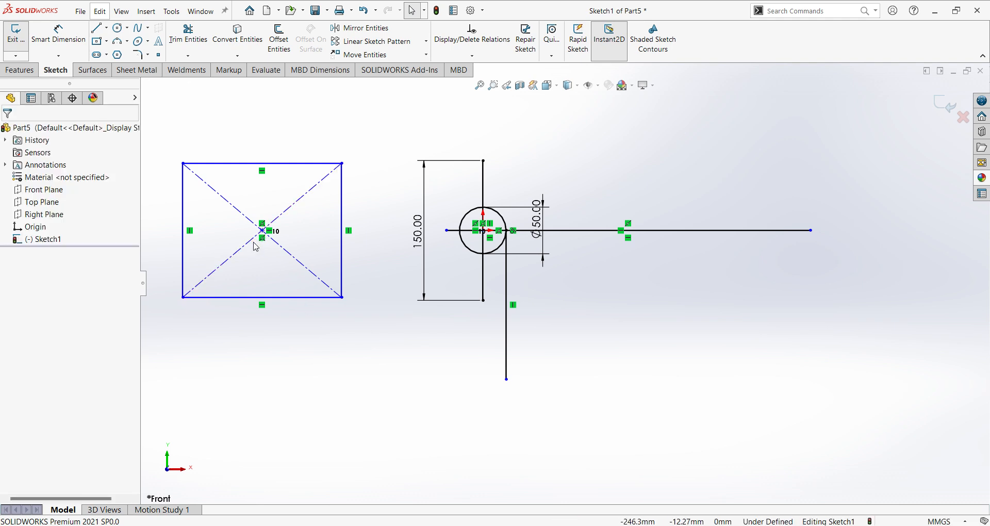
# Apply a Vertical relation between the circle's center and the rectangle's center point.
pyautogui.click(484, 231)
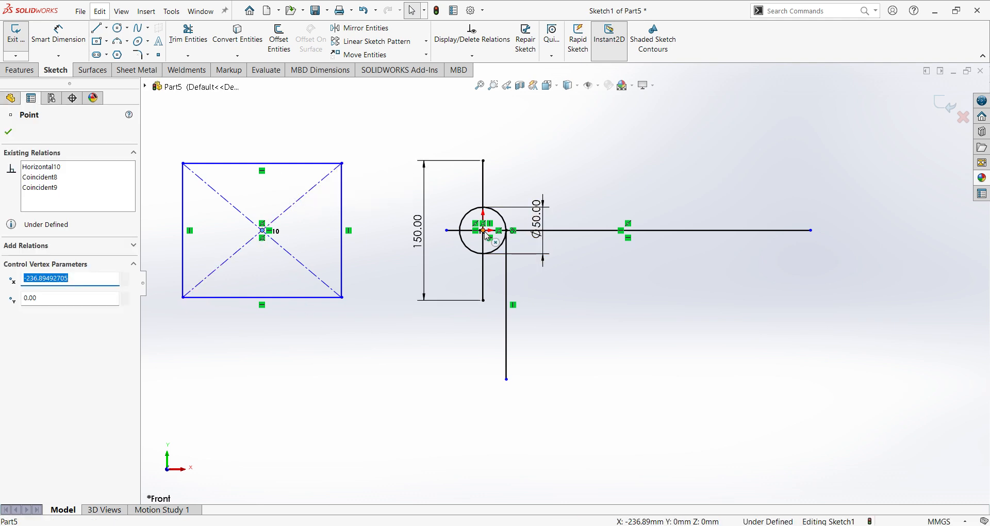
pyautogui.keyDown('ctrl'); pyautogui.click(263, 231); pyautogui.keyUp('ctrl')
pyautogui.click(11, 329)
pyautogui.click(684, 361)
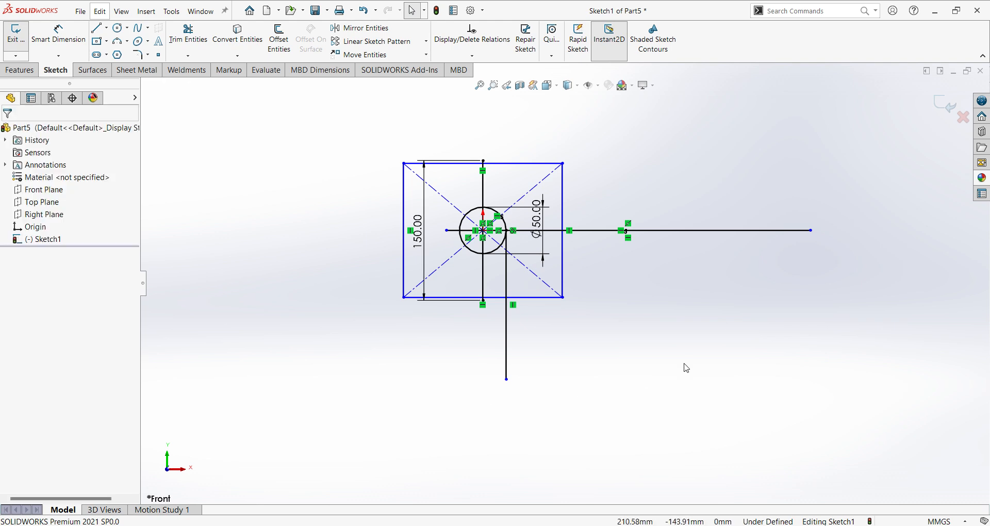
pyautogui.scroll(2, 566, 319)
pyautogui.scroll(-4, 566, 321)
pyautogui.scroll(3, 603, 345)
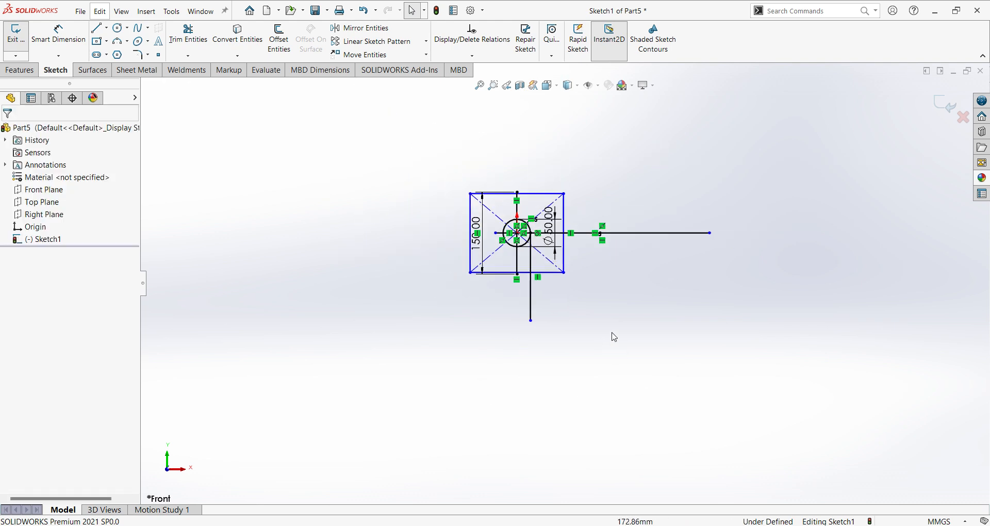
pyautogui.scroll(-2, 634, 263)
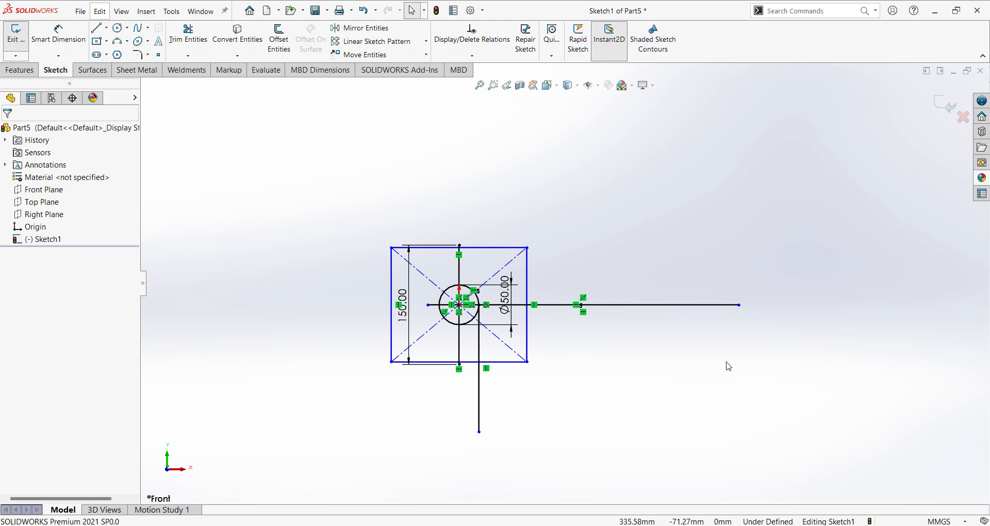
pyautogui.scroll(-4, 421, 283)
pyautogui.scroll(4, 443, 316)
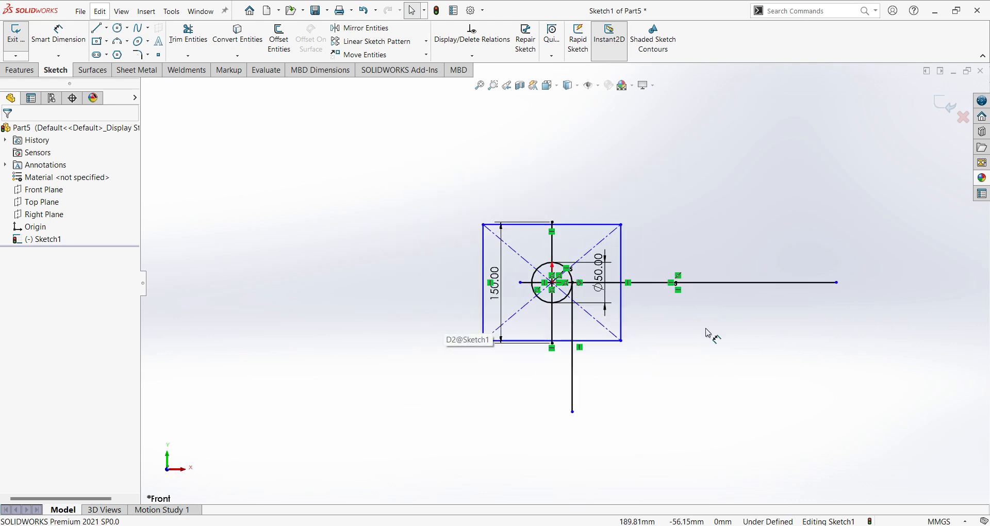
pyautogui.scroll(-1, 812, 327)
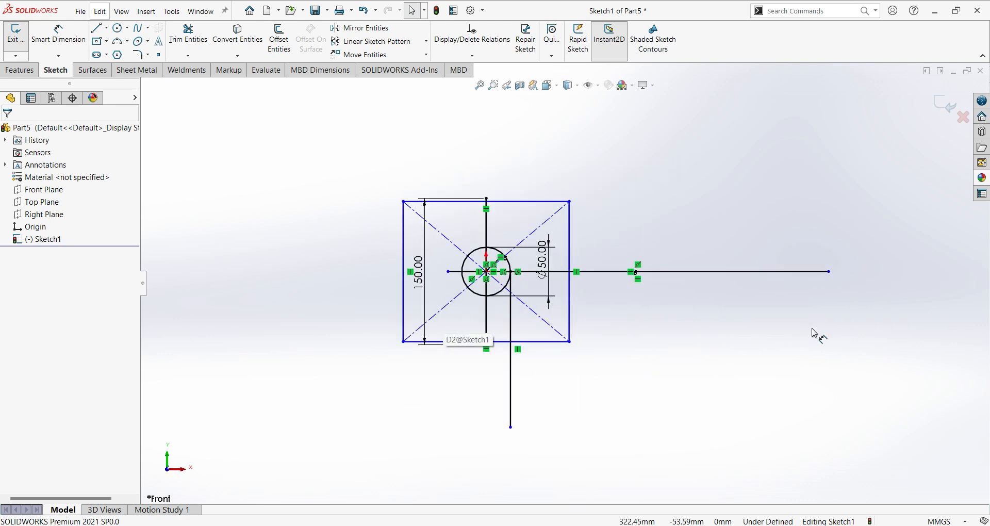
# Sketch a second center rectangle about 140 mm wide above and to the left of the first one.
pyautogui.click(98, 46)
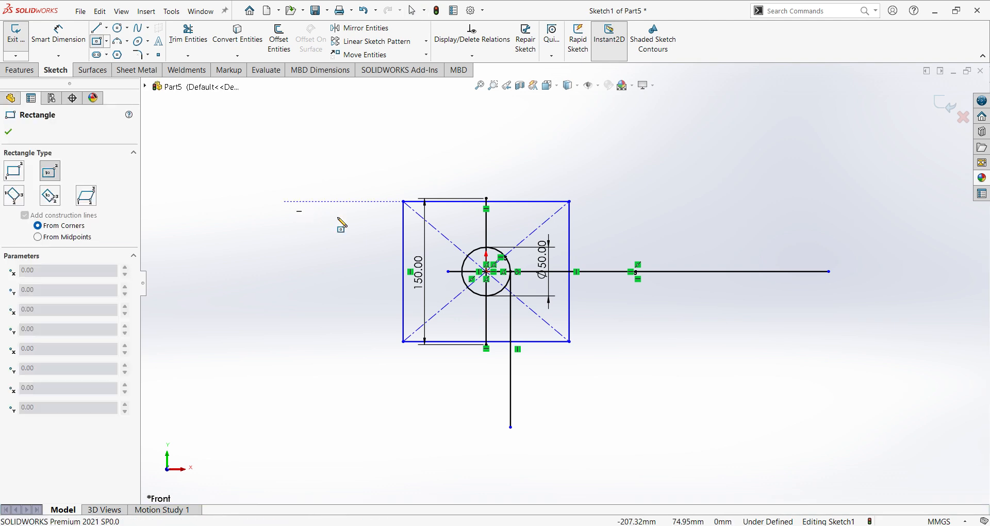
pyautogui.click(271, 181)
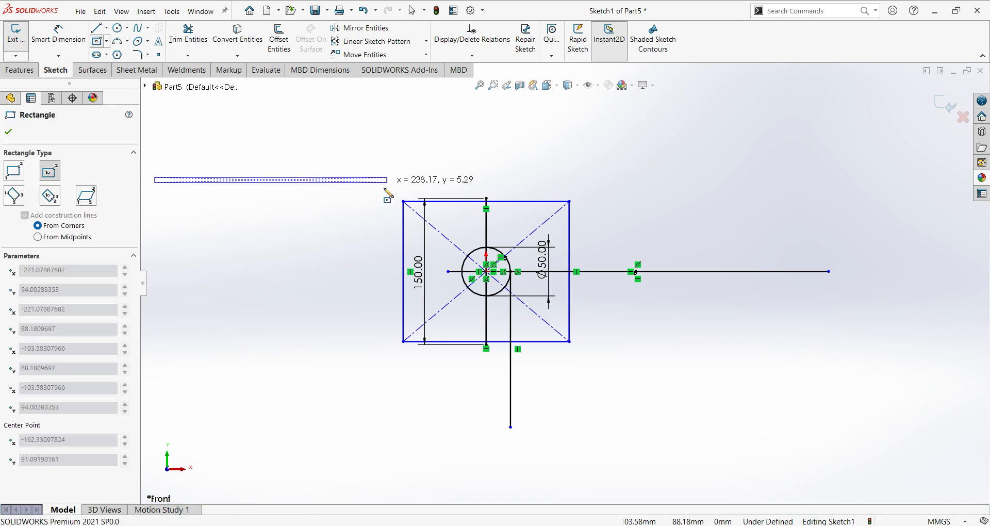
pyautogui.click(340, 224)
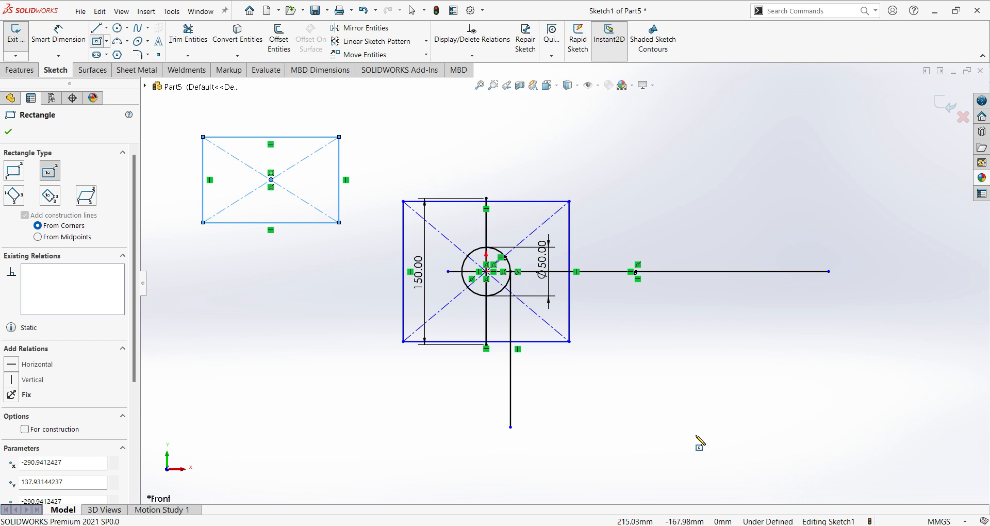
pyautogui.press('Escape')
# Apply a Parallel relation between the smaller rectangle's bottom edge and the larger rectangle's top edge.
pyautogui.click(309, 223)
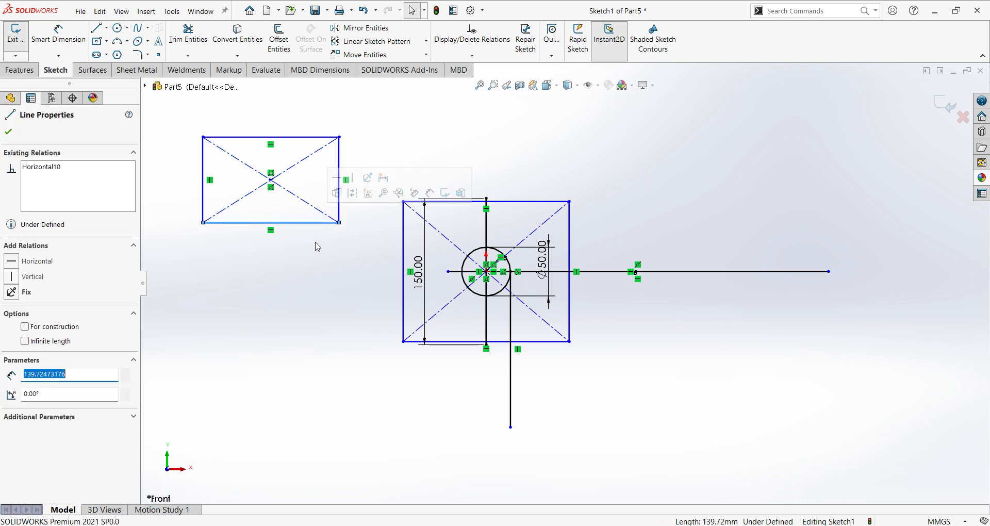
pyautogui.keyDown('ctrl'); pyautogui.click(476, 204); pyautogui.keyUp('ctrl')
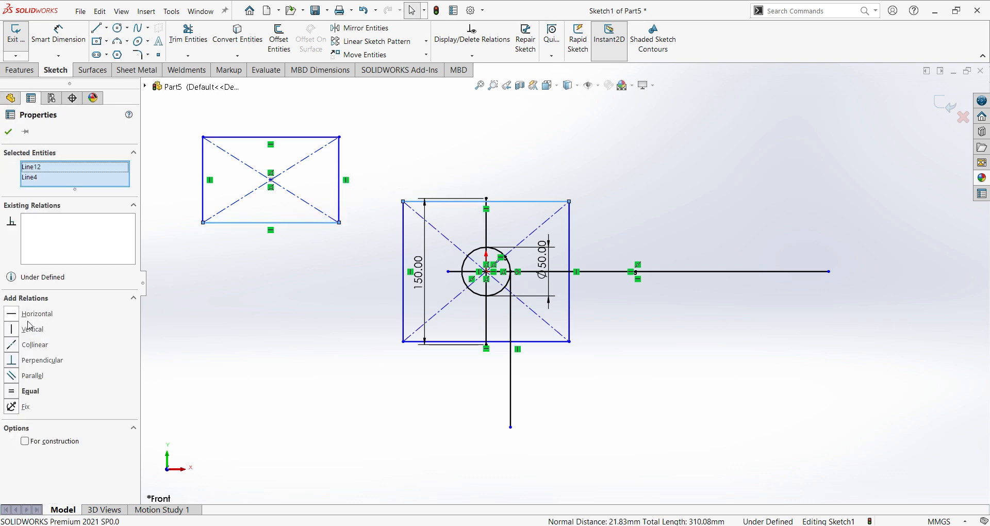
pyautogui.click(34, 376)
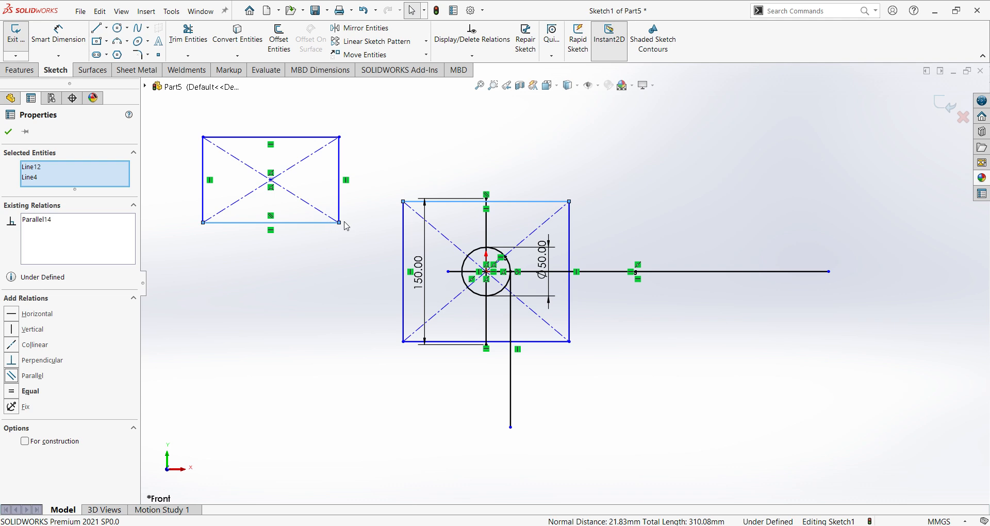
pyautogui.click(345, 266)
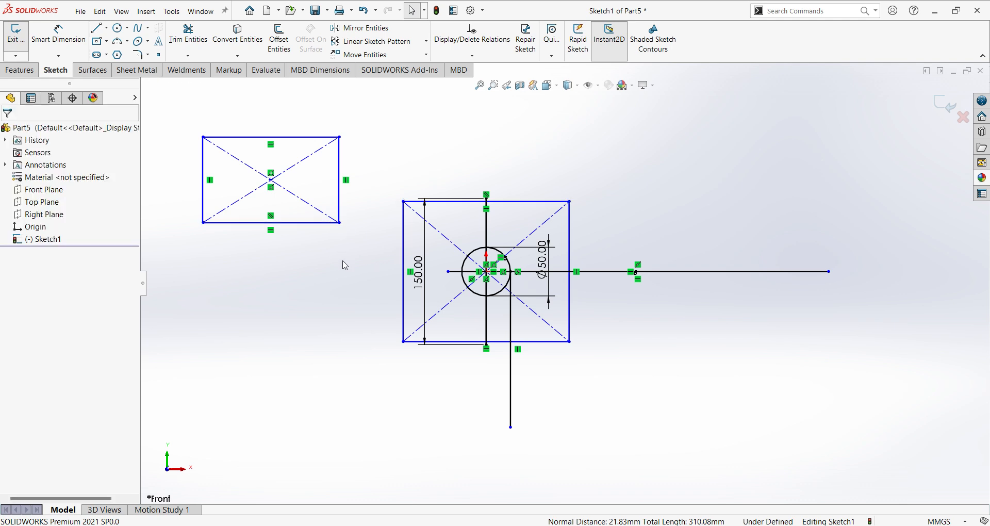
# Sketch a slanted line about 91 mm long above the long horizontal line and end the line chain.
pyautogui.click(96, 27)
pyautogui.click(675, 214)
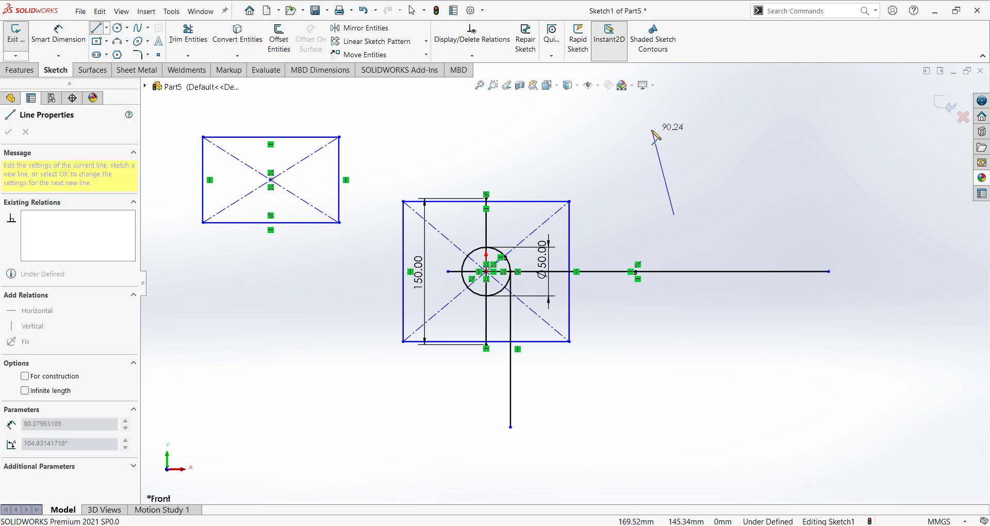
pyautogui.click(652, 129)
pyautogui.rightClick(742, 192)
pyautogui.click(751, 198)
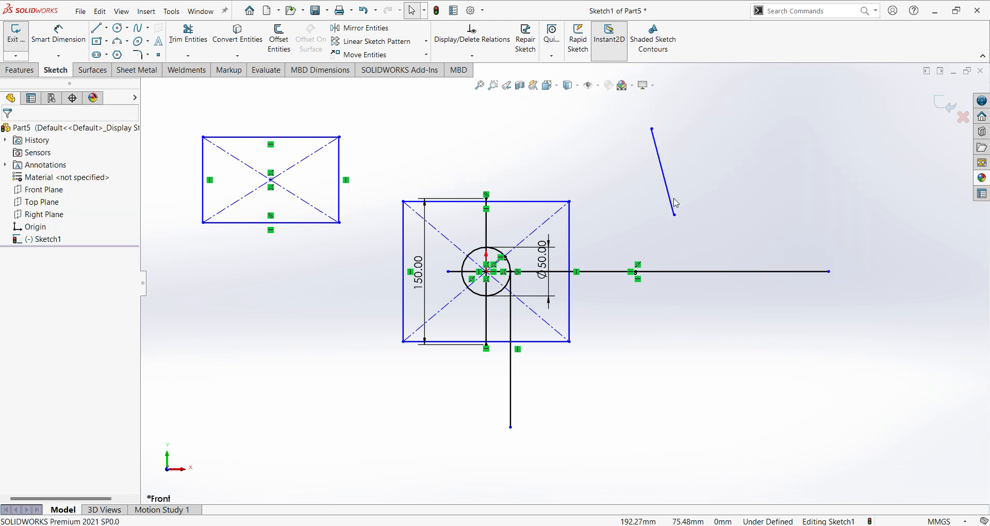
# Try a Perpendicular relation between the slanted line and the larger rectangle's right edge, and undo it.
pyautogui.click(673, 202)
pyautogui.keyDown('ctrl'); pyautogui.click(569, 242); pyautogui.keyUp('ctrl')
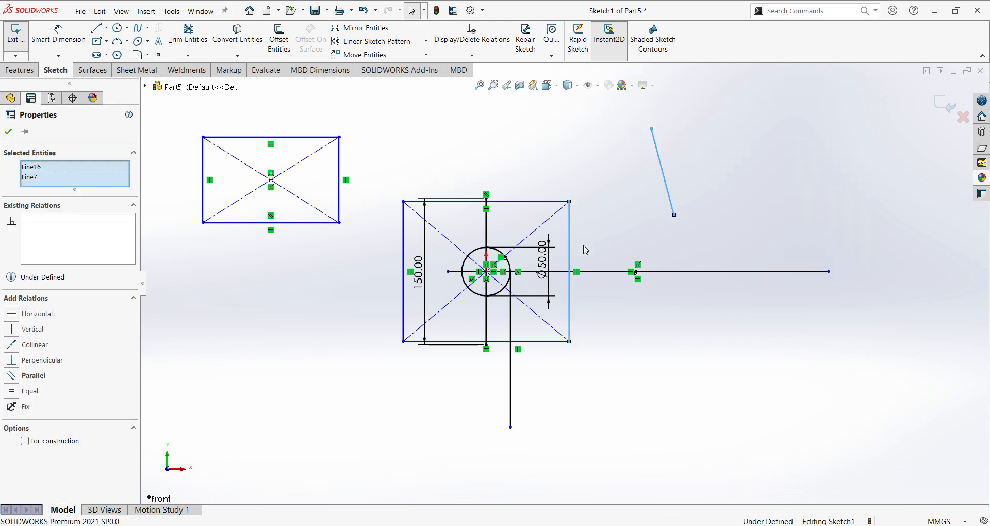
pyautogui.click(31, 360)
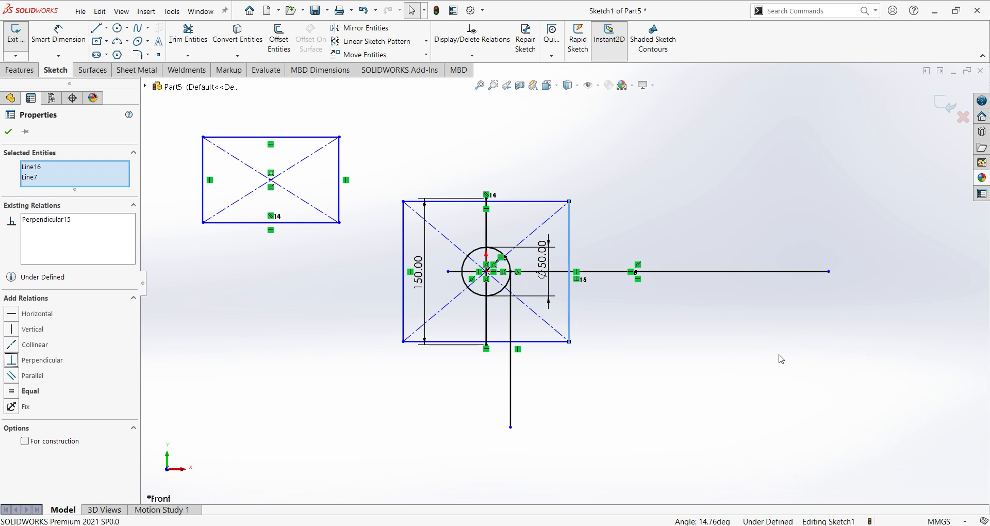
pyautogui.hotkey('ctrl', 'z')
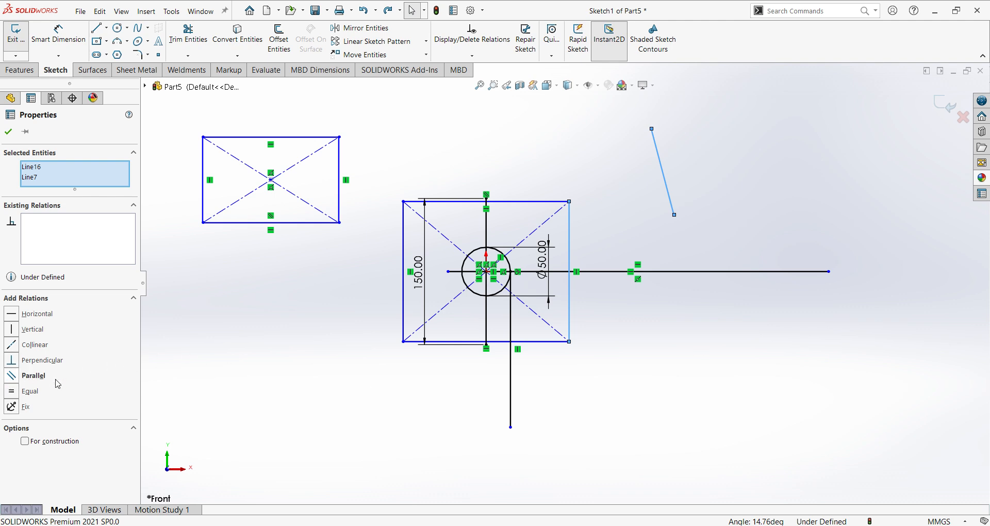
# Try an Equal relation between the slanted line and the larger rectangle's right edge, undo it and clear the selection.
pyautogui.click(14, 393)
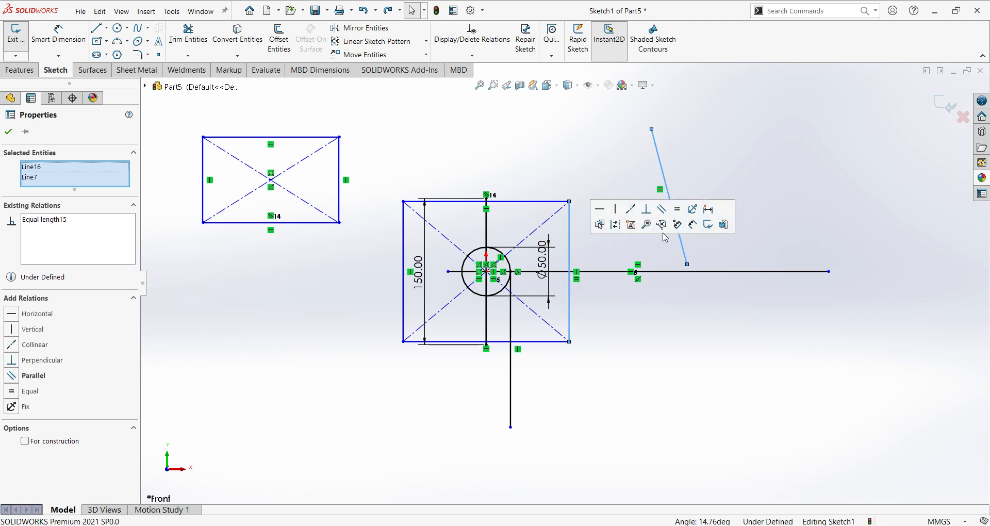
pyautogui.click(697, 373)
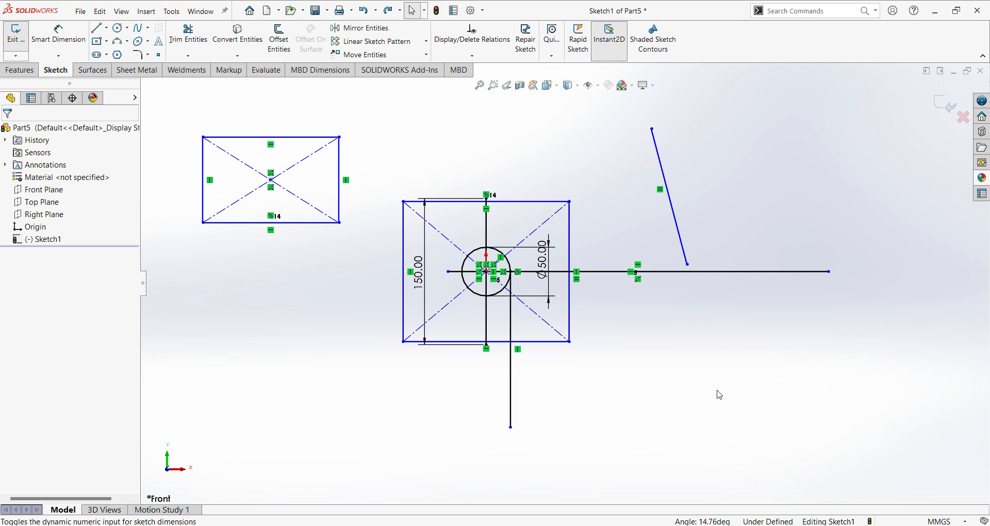
pyautogui.hotkey('ctrl', 'z')
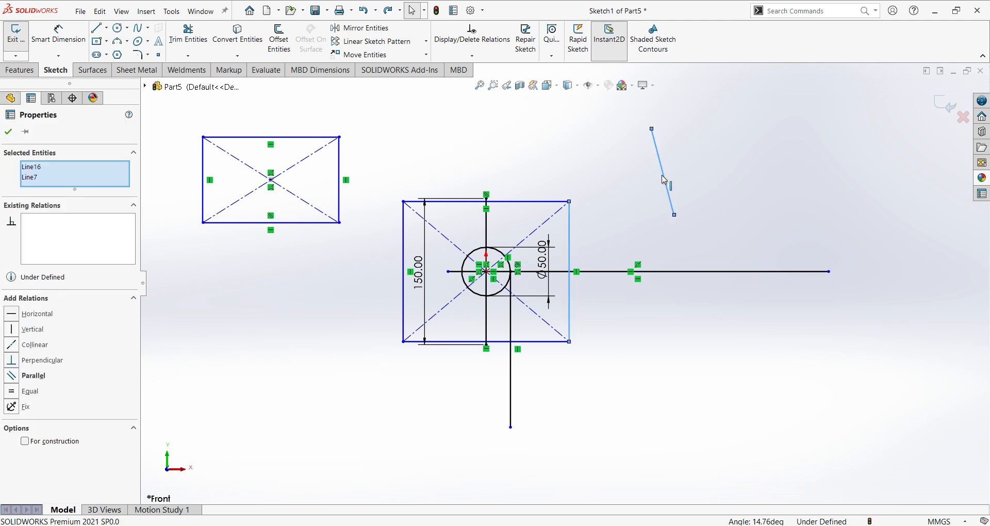
pyautogui.click(691, 212)
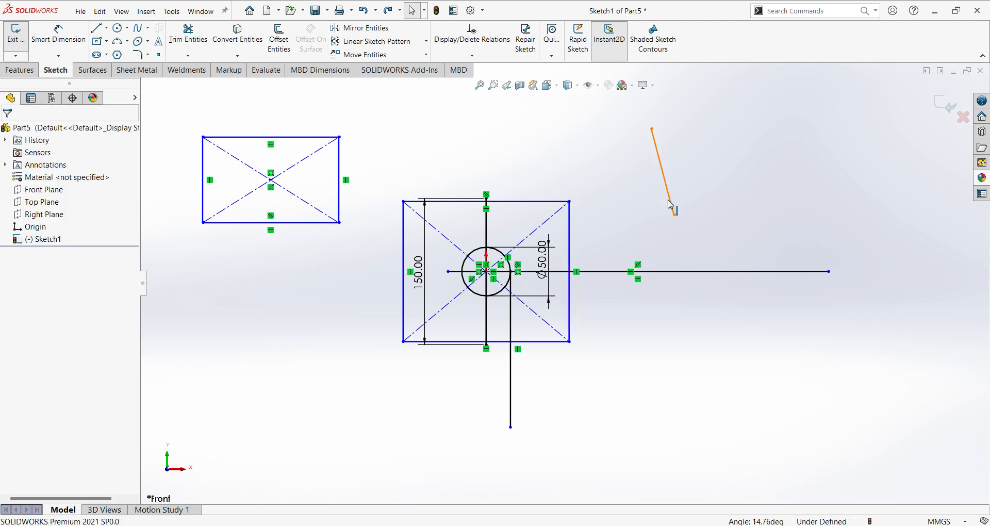
# Apply a Parallel relation between the slanted line and the larger rectangle's right edge.
pyautogui.click(670, 203)
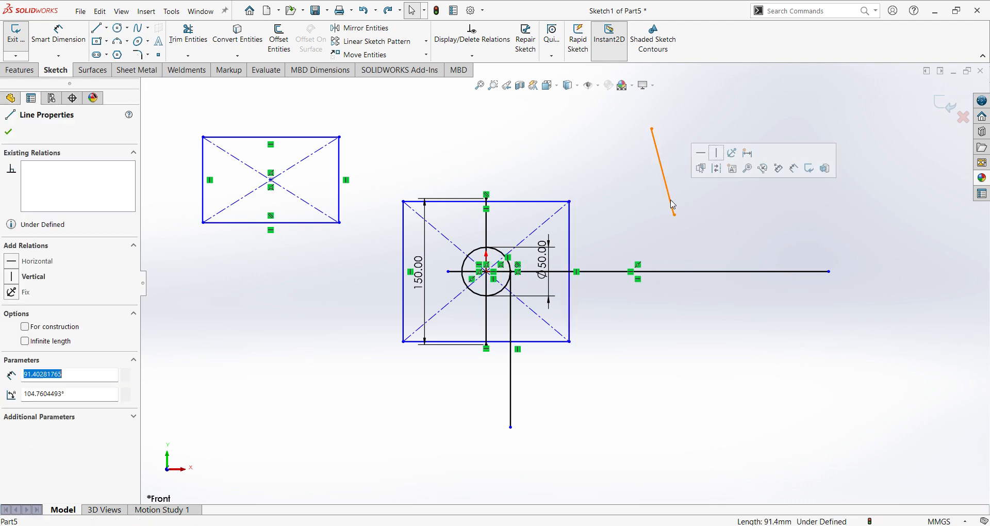
pyautogui.keyDown('ctrl'); pyautogui.click(570, 247); pyautogui.keyUp('ctrl')
pyautogui.click(31, 376)
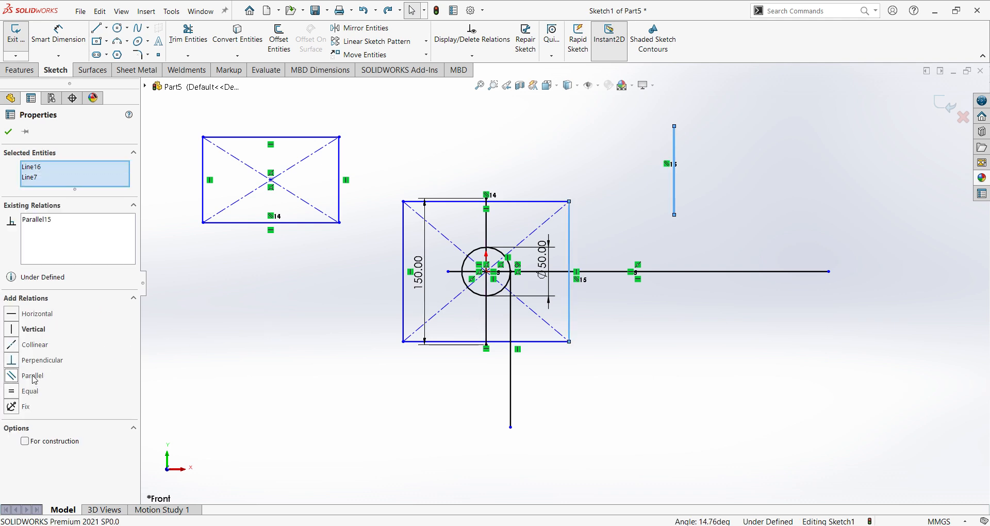
pyautogui.click(627, 394)
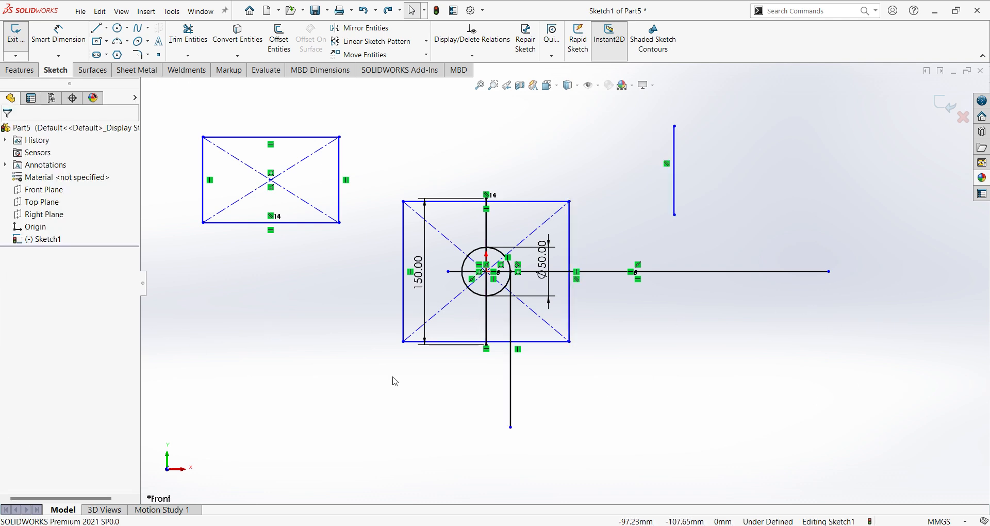
# Sketch another slanted line about 102 mm long to the right of the line parallel to the rectangle's edge.
pyautogui.press('l')
pyautogui.click(758, 237)
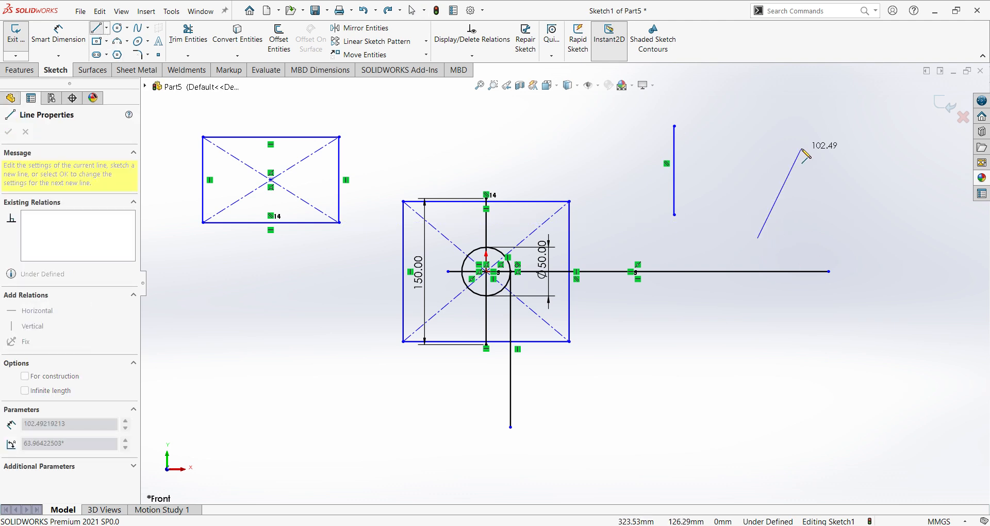
pyautogui.click(803, 150)
pyautogui.press('Escape')
pyautogui.press('Escape')
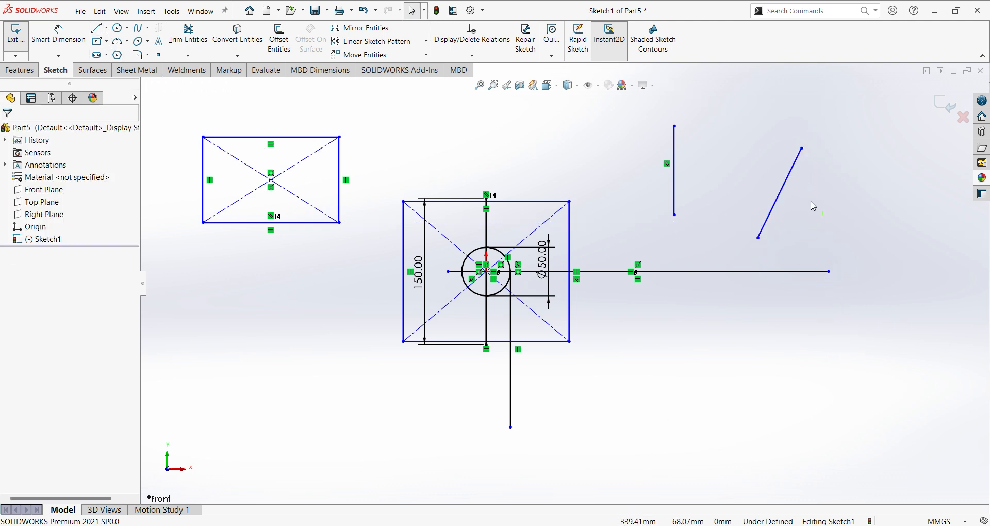
# Apply an Equal relation between the new slanted line and the separate vertical line beside it.
pyautogui.moveTo(823, 216); pyautogui.dragTo(640, 135)
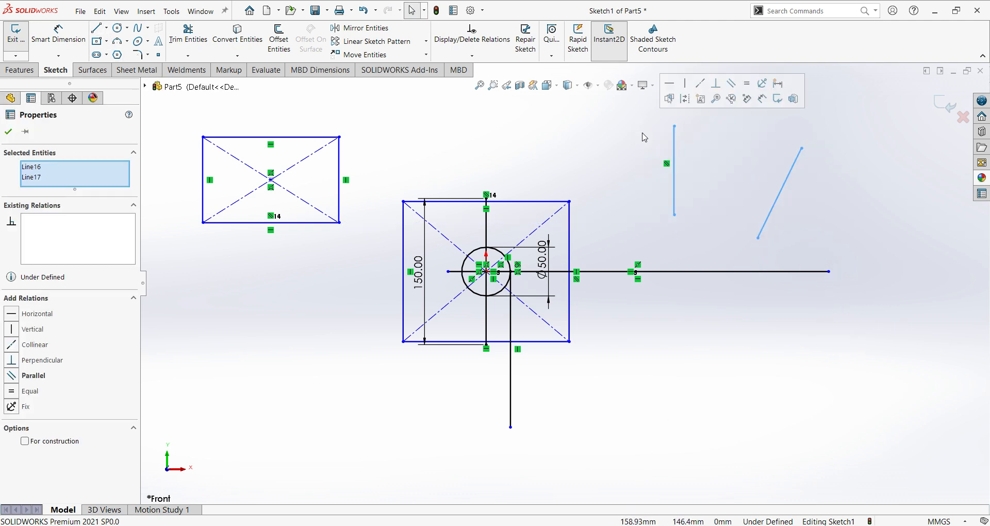
pyautogui.click(19, 394)
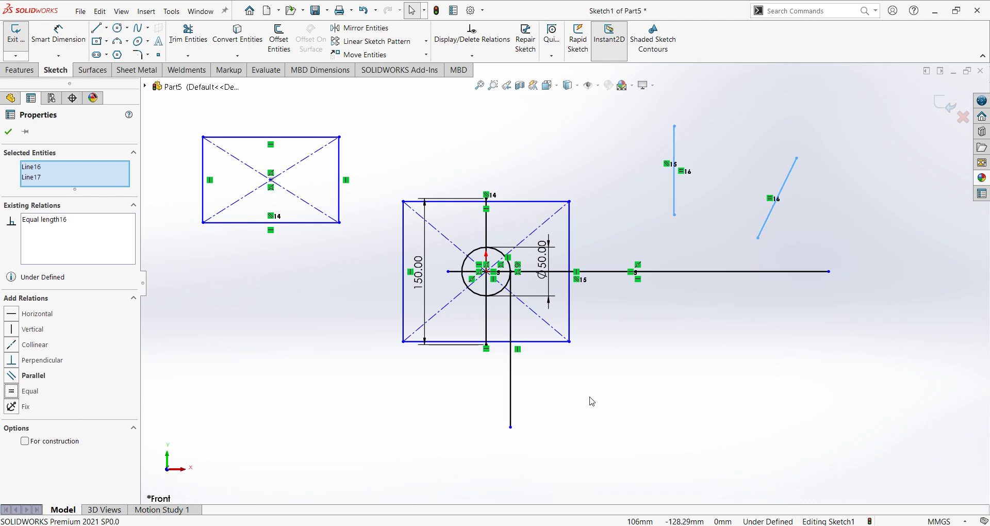
# Apply a Perpendicular relation between the slanted line and the separate vertical line, and move the resulting horizontal line up beside the vertical one.
pyautogui.press('Escape')
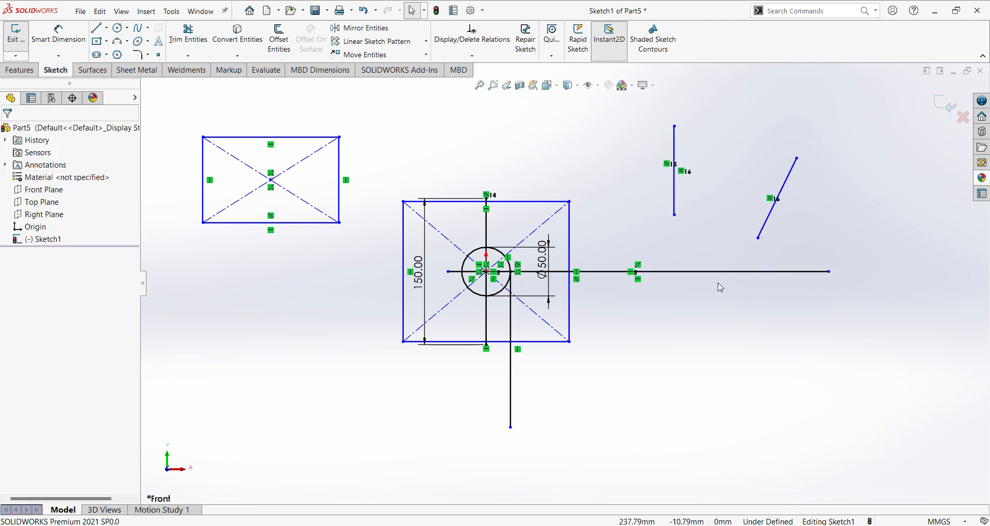
pyautogui.click(763, 227)
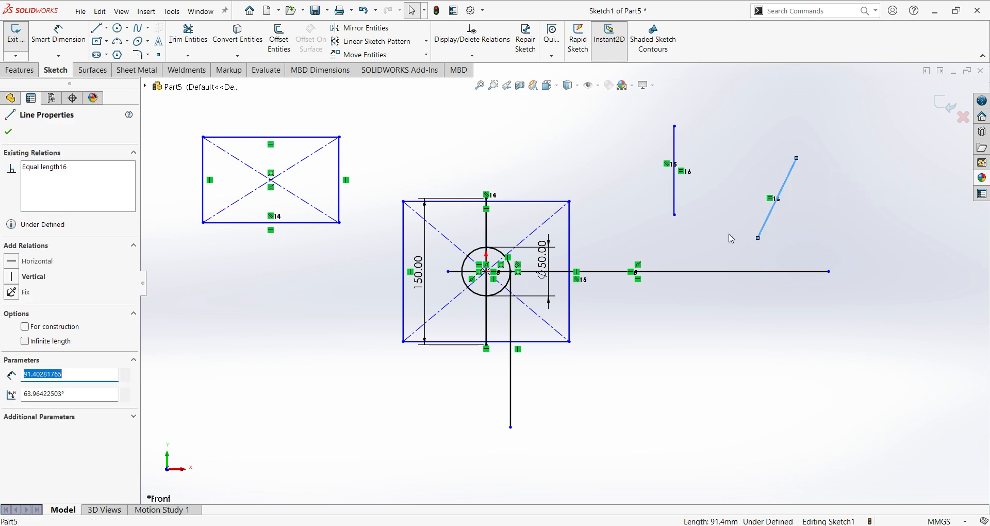
pyautogui.keyDown('ctrl'); pyautogui.click(676, 199); pyautogui.keyUp('ctrl')
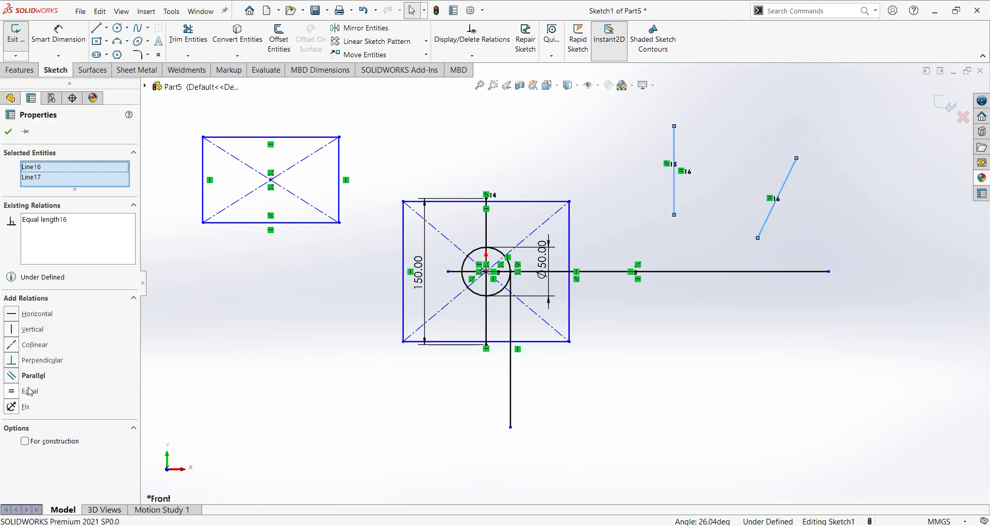
pyautogui.click(12, 361)
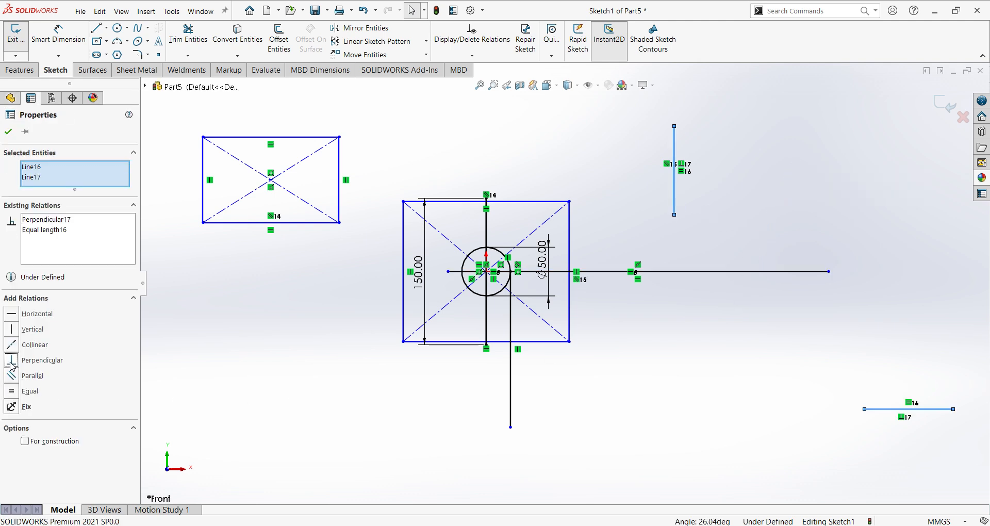
pyautogui.click(821, 465)
pyautogui.moveTo(884, 409); pyautogui.dragTo(722, 230)
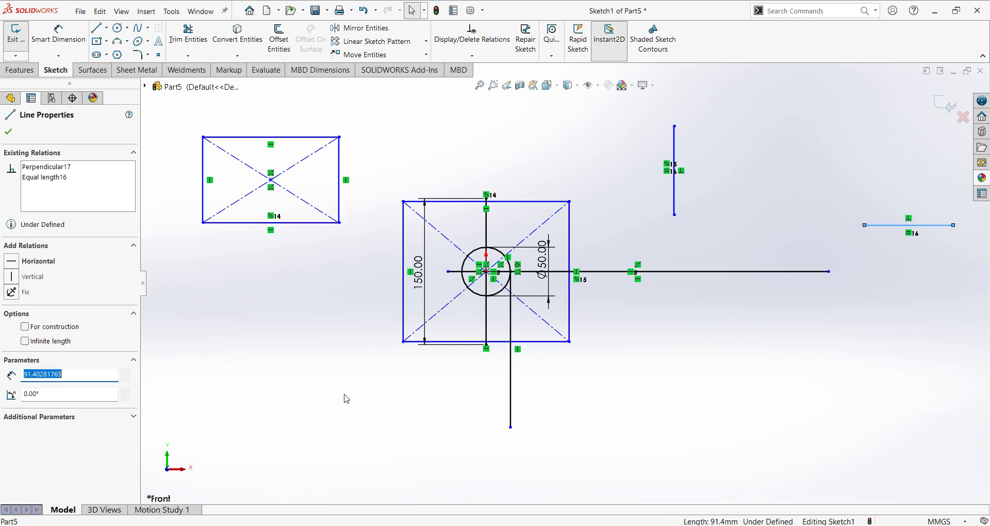
pyautogui.click(797, 432)
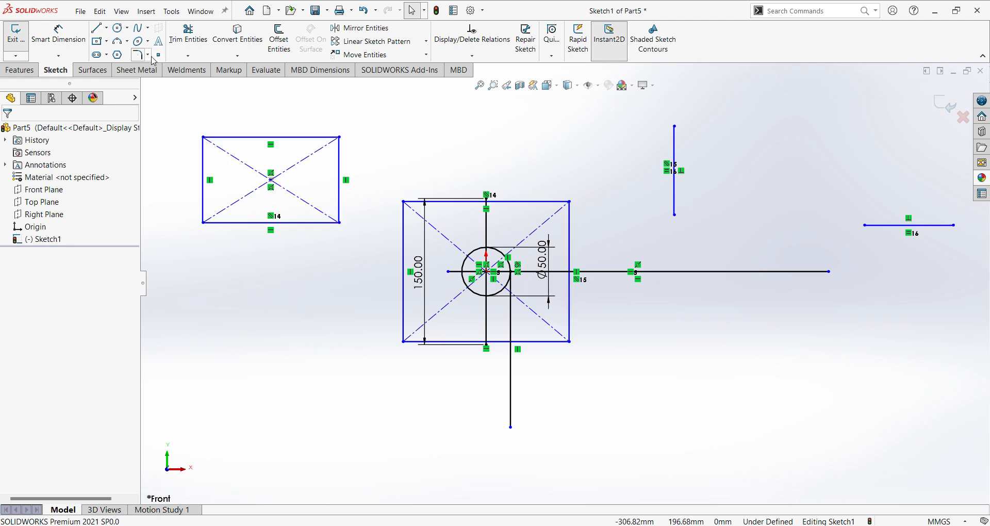
# Sketch a slanted line about 108 mm long below the smaller rectangle, clear of the larger rectangle.
pyautogui.click(99, 29)
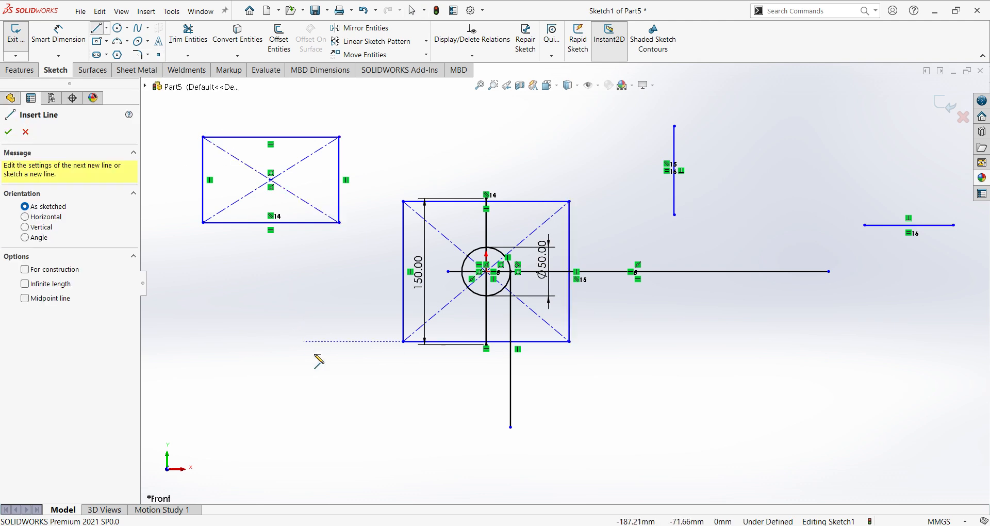
pyautogui.click(324, 372)
pyautogui.click(271, 281)
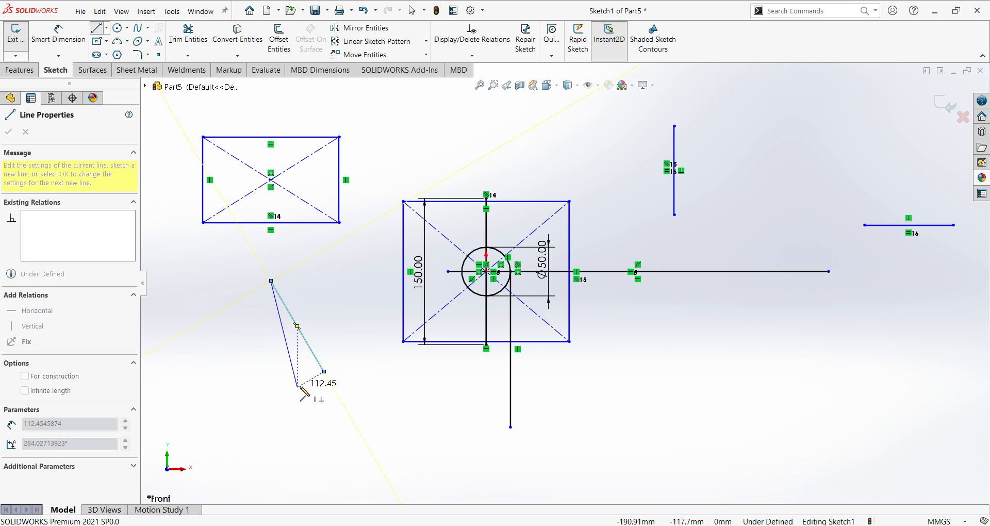
pyautogui.press('Escape')
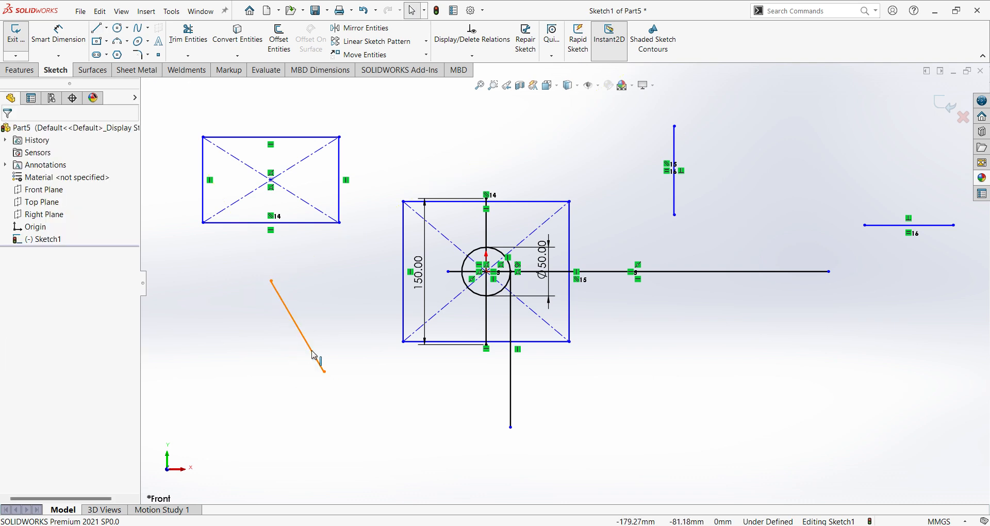
# Apply a Collinear relation between the new slanted line and the smaller rectangle's right edge.
pyautogui.click(317, 360)
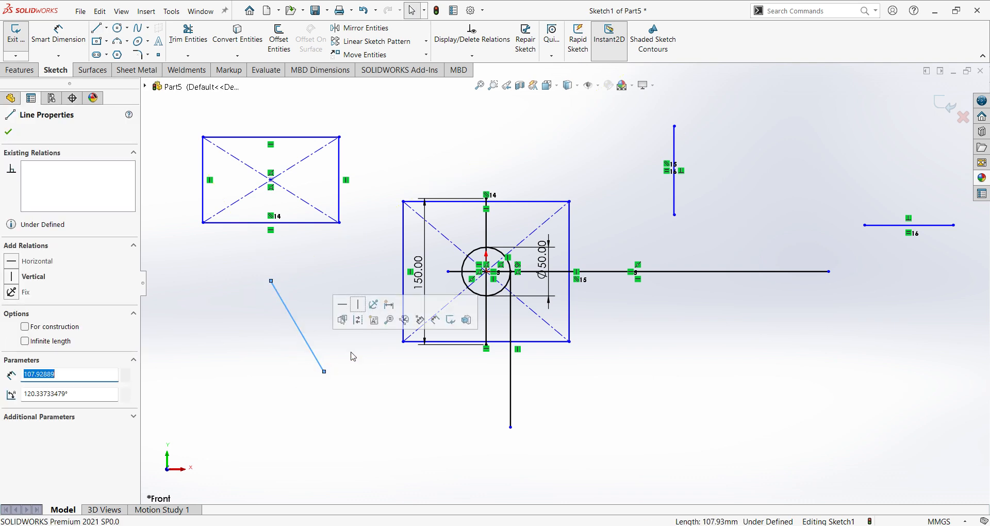
pyautogui.keyDown('ctrl'); pyautogui.click(340, 209); pyautogui.keyUp('ctrl')
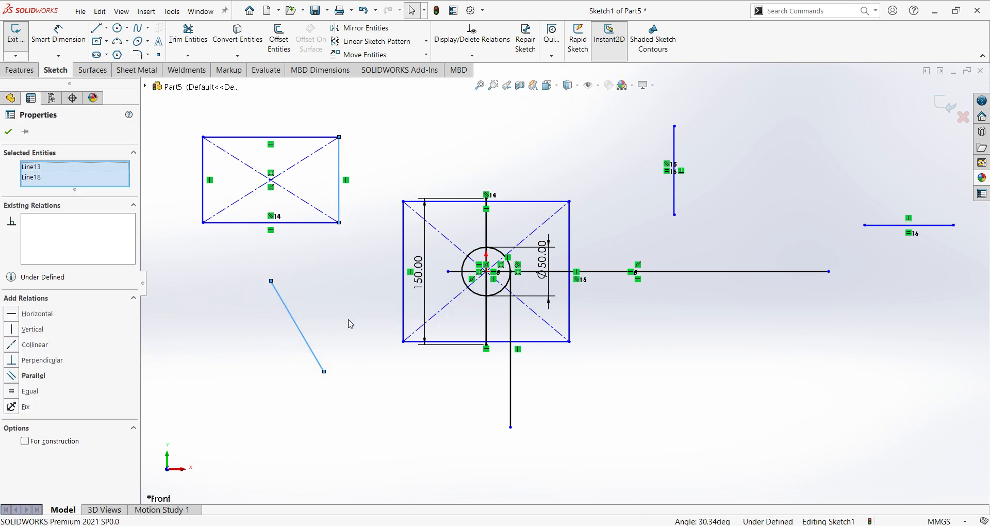
pyautogui.click(37, 345)
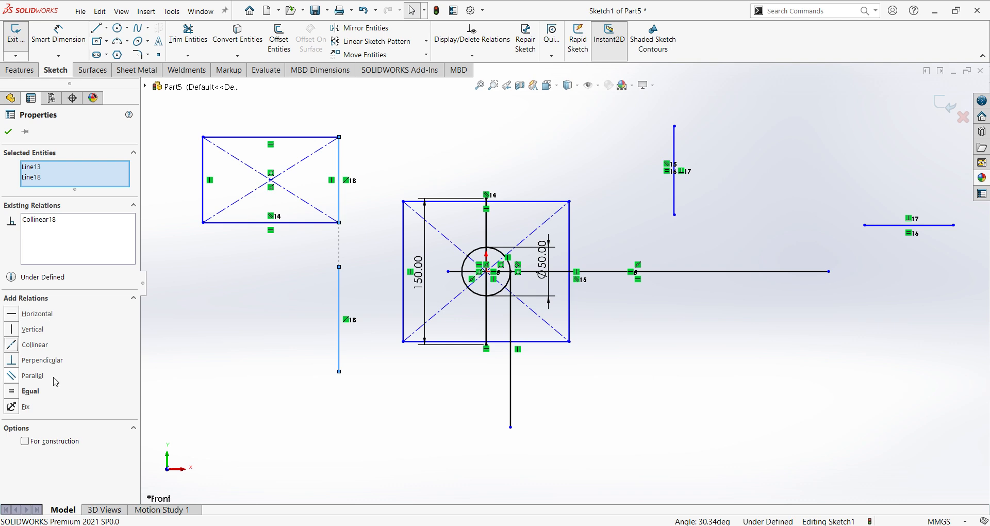
pyautogui.click(530, 448)
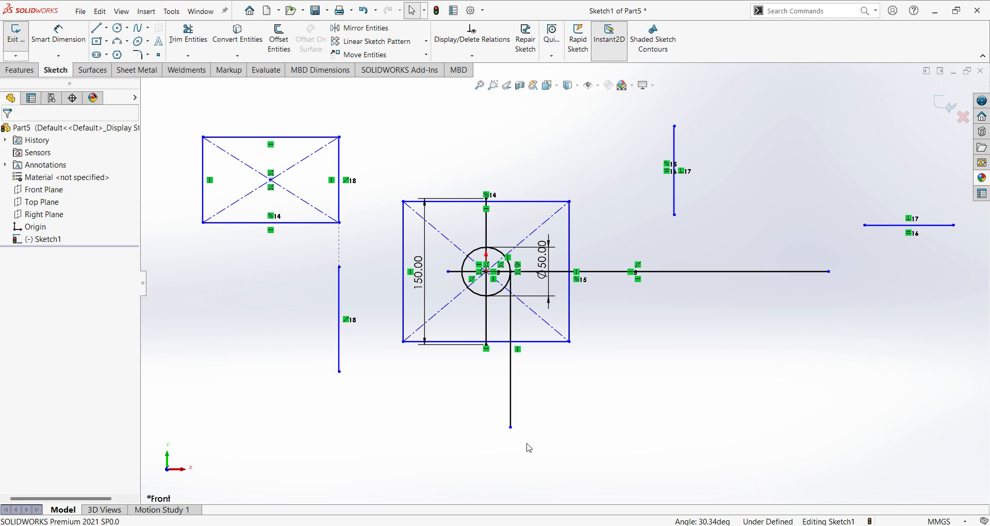